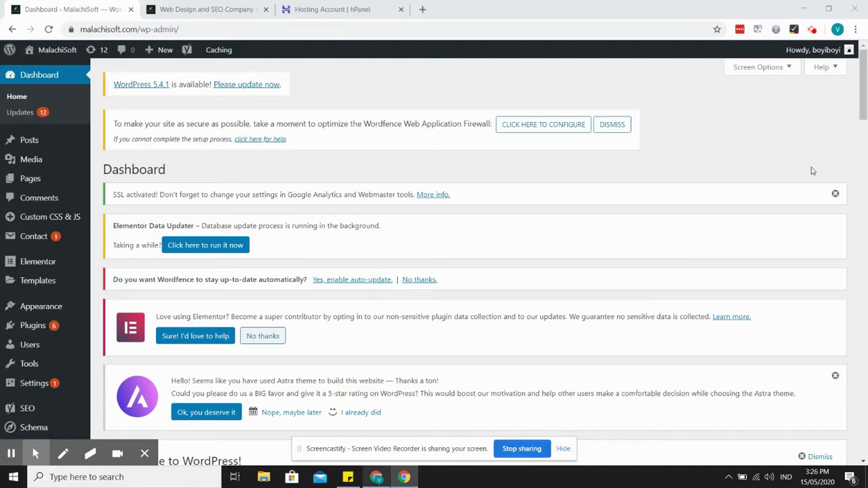
# - Search installed plugins for 'migration', find none, and go to Add New plugins
pyautogui.moveTo(858, 97); pyautogui.dragTo(859, 128)
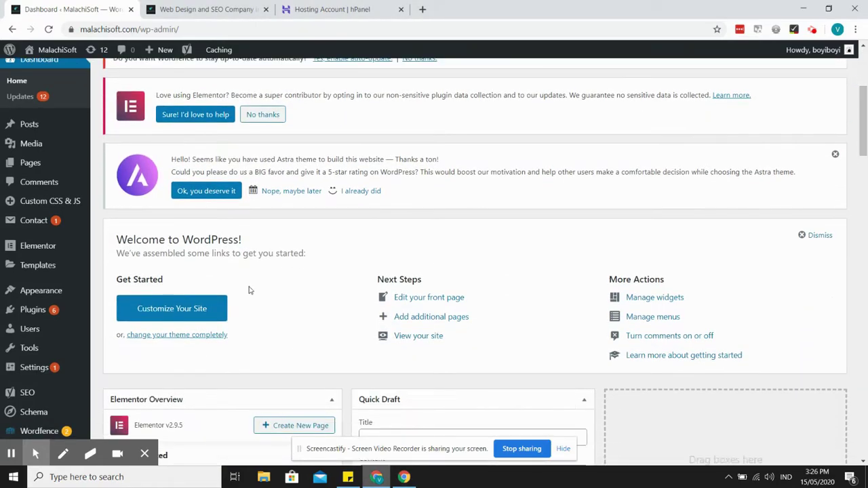
pyautogui.click(54, 310)
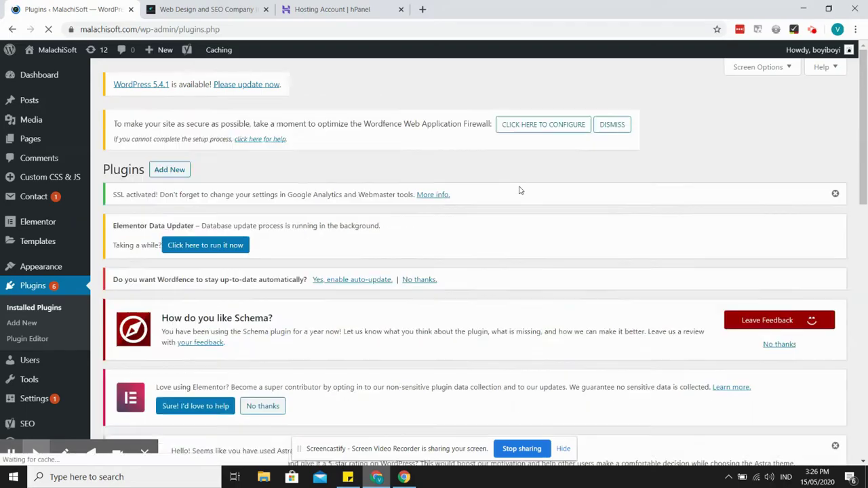
pyautogui.scroll(-5, 861, 139)
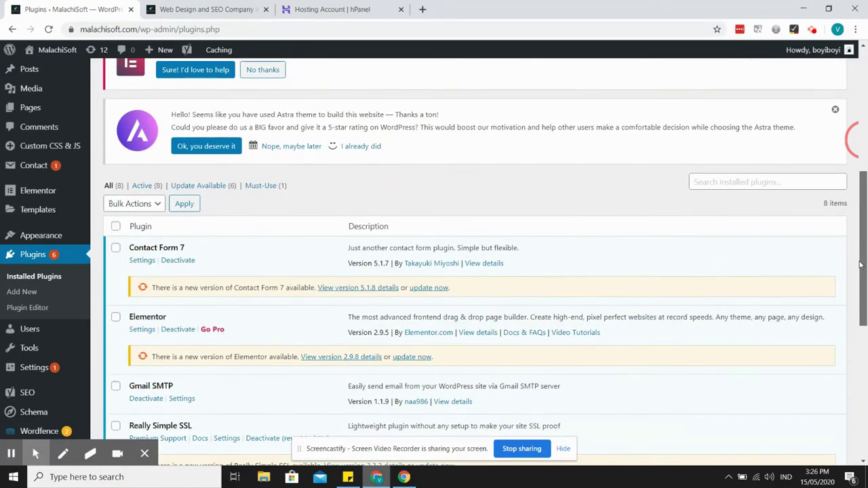
pyautogui.click(720, 178)
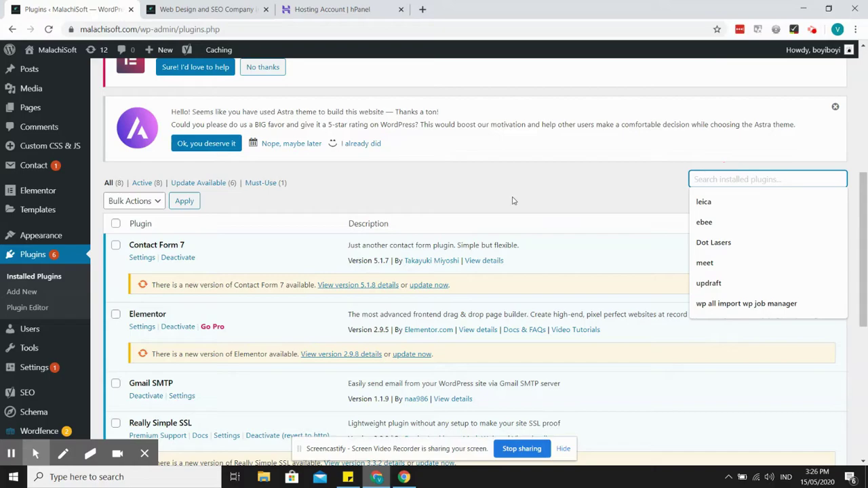
pyautogui.write('migration')
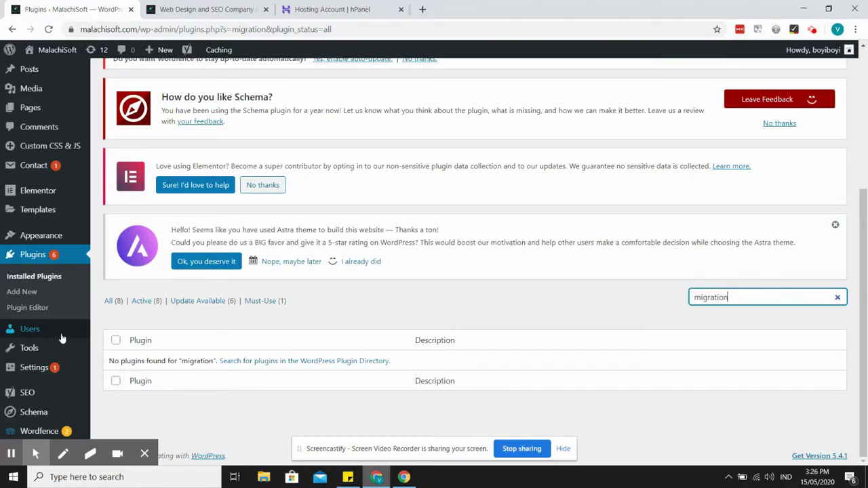
pyautogui.click(30, 294)
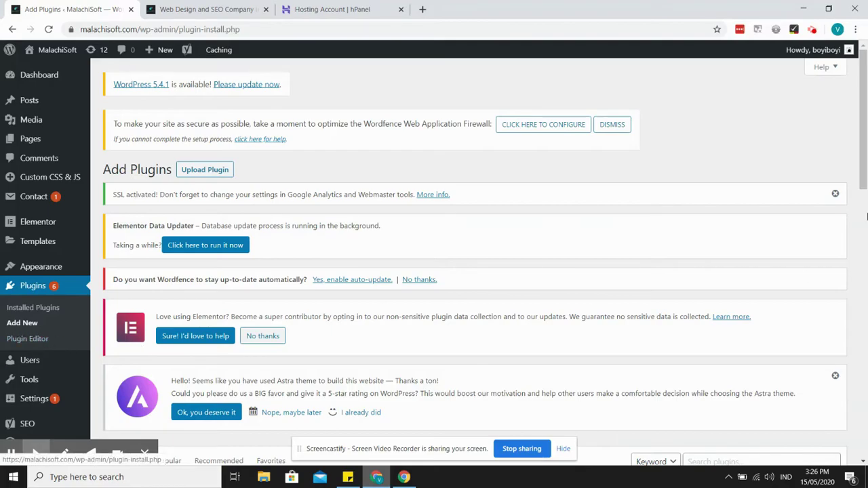
# - Search the plugin directory for 'migration', then install and activate WordPress Migration & Duplicator
pyautogui.scroll(-7, 839, 170)
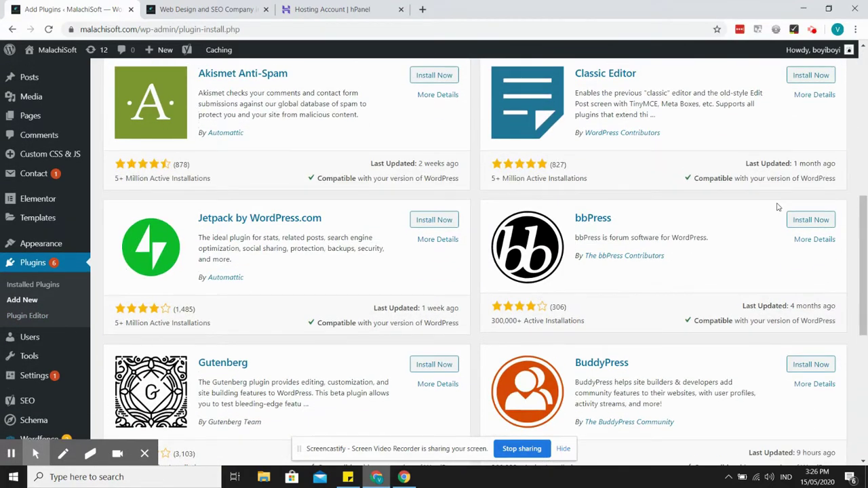
pyautogui.scroll(2, 779, 206)
pyautogui.click(744, 140)
pyautogui.write('mi')
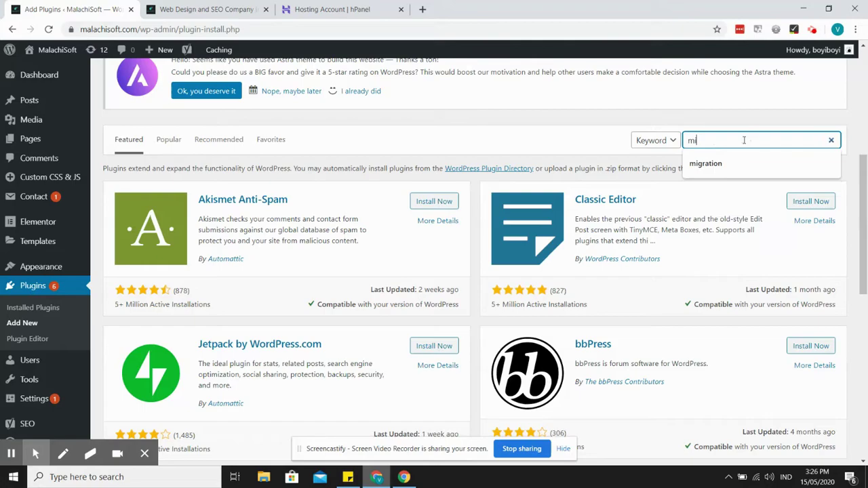
pyautogui.write('gration')
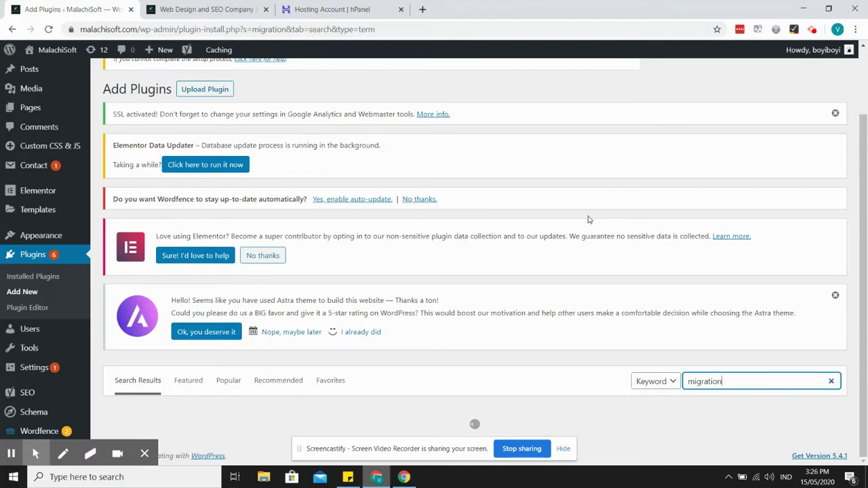
pyautogui.scroll(-3, 589, 220)
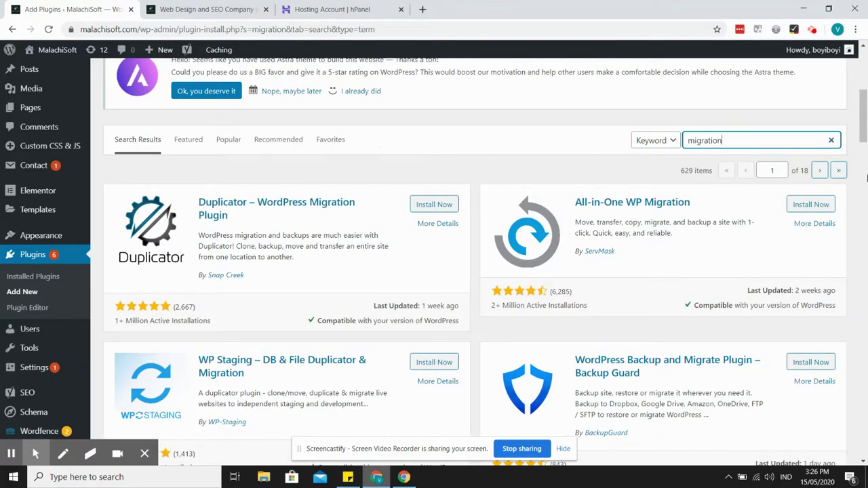
pyautogui.moveTo(864, 115); pyautogui.dragTo(866, 165)
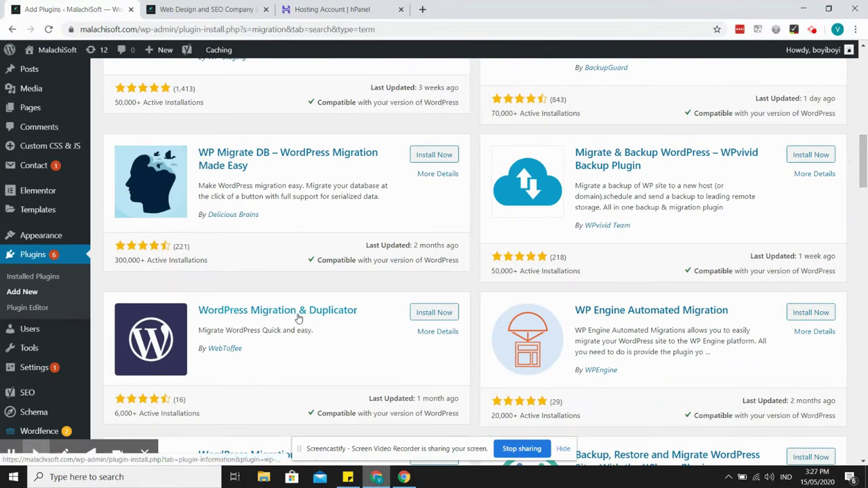
pyautogui.click(434, 314)
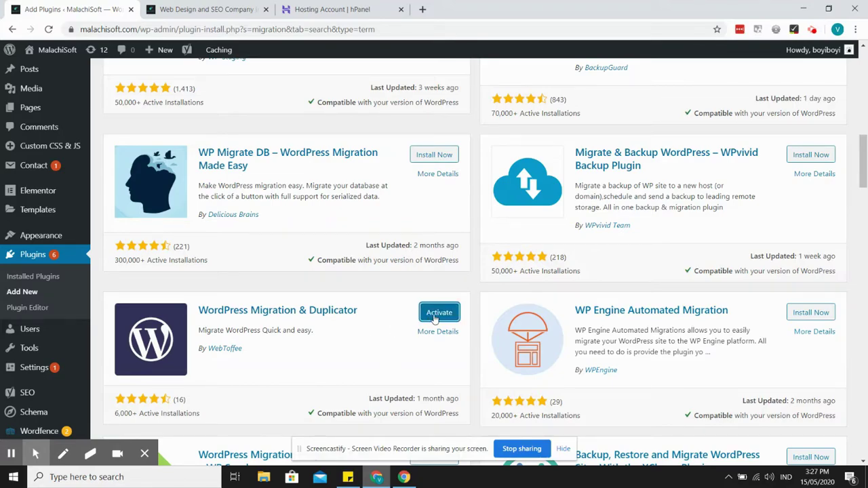
pyautogui.click(434, 317)
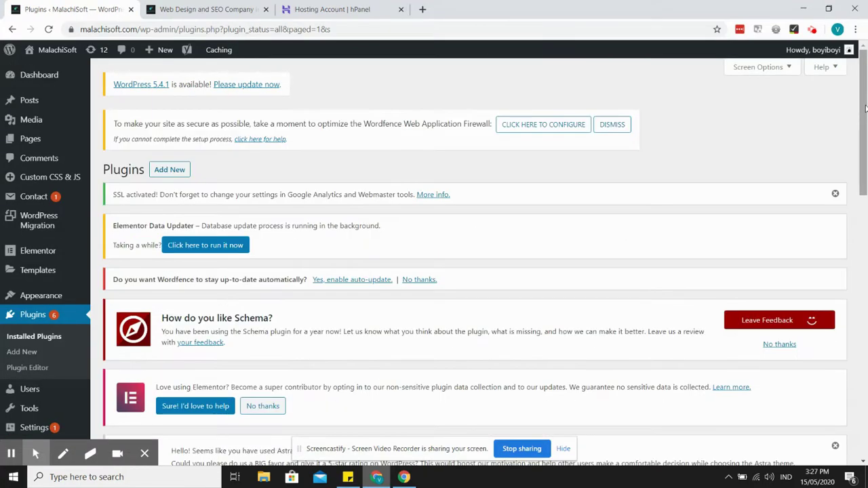
# - Open the WordPress Migration page and start the full-site export from its Export tab
pyautogui.moveTo(865, 109); pyautogui.dragTo(866, 221)
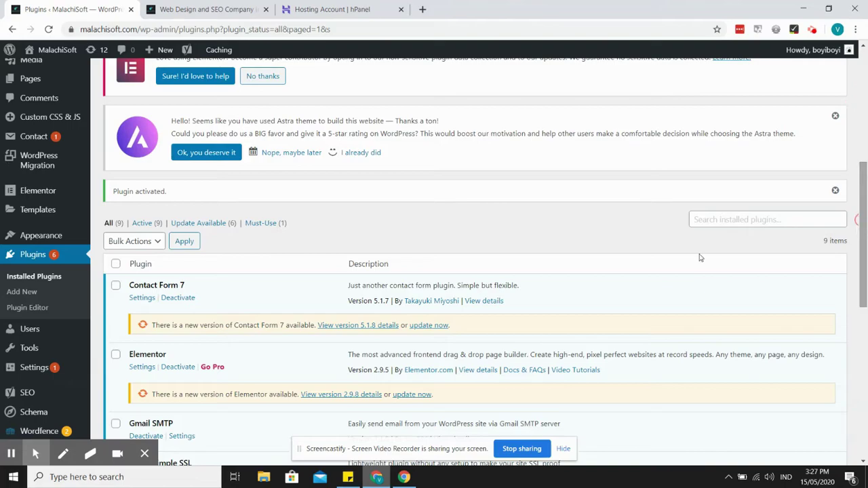
pyautogui.click(33, 162)
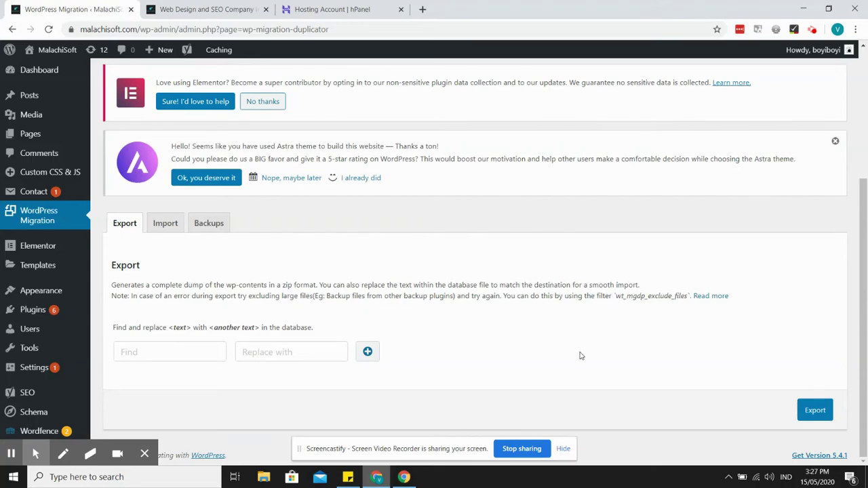
pyautogui.click(815, 411)
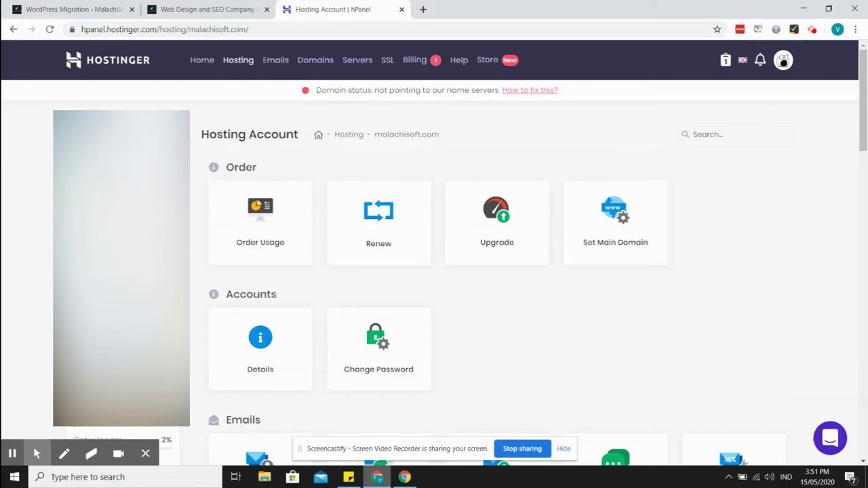
# - Open the Auto Installer tile from the Website section of the malachisoft.com account
pyautogui.moveTo(863, 136); pyautogui.dragTo(864, 278)
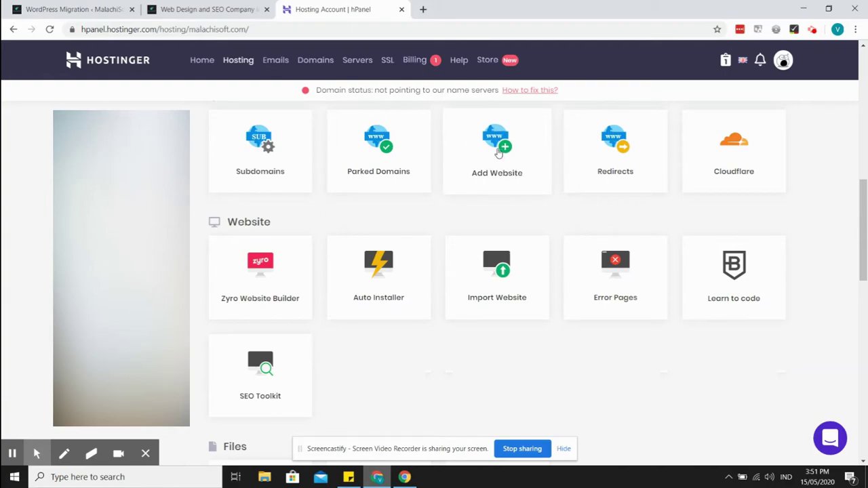
pyautogui.moveTo(863, 234)
pyautogui.mouseDown()
pyautogui.moveTo(863, 141)
pyautogui.moveTo(863, 228)
pyautogui.mouseUp()
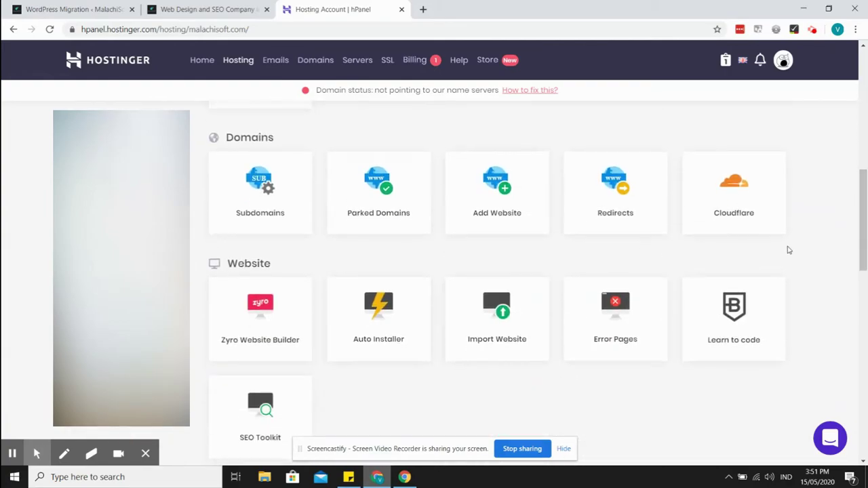
pyautogui.click(394, 311)
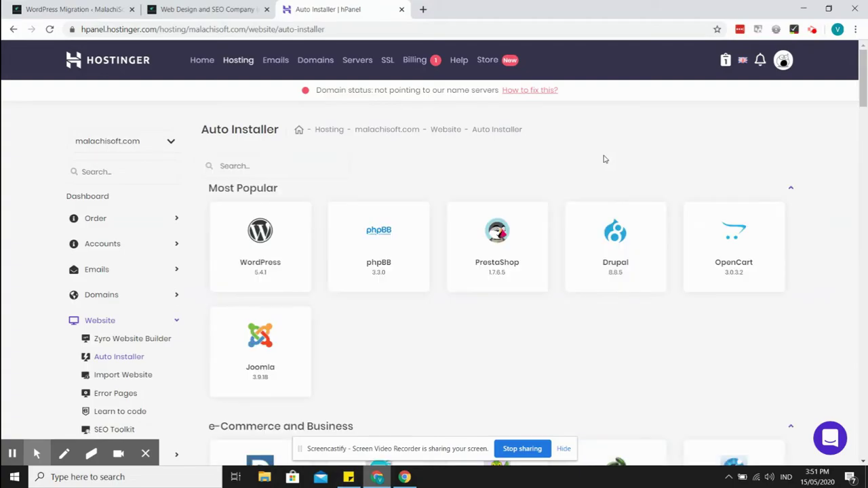
# - Start a WordPress 5.4.1 install, entering an admin password and the title 'Blah blah'
pyautogui.click(270, 243)
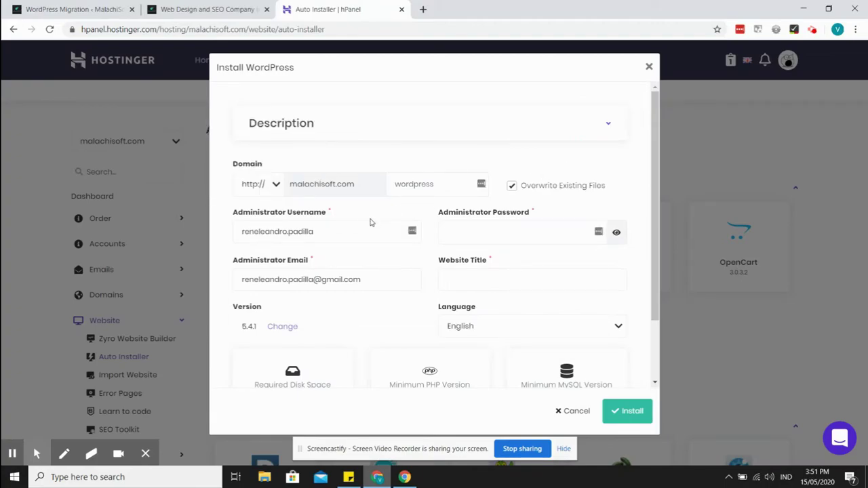
pyautogui.click(528, 231)
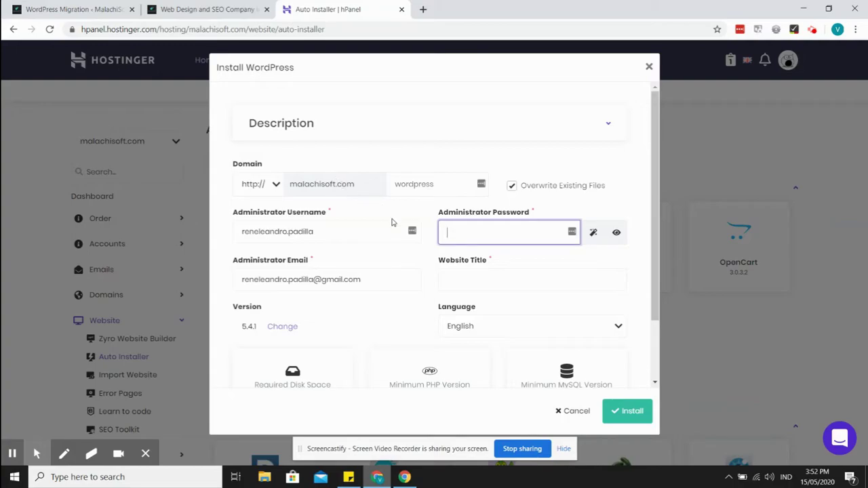
pyautogui.write('••••••••••')
pyautogui.click(488, 281)
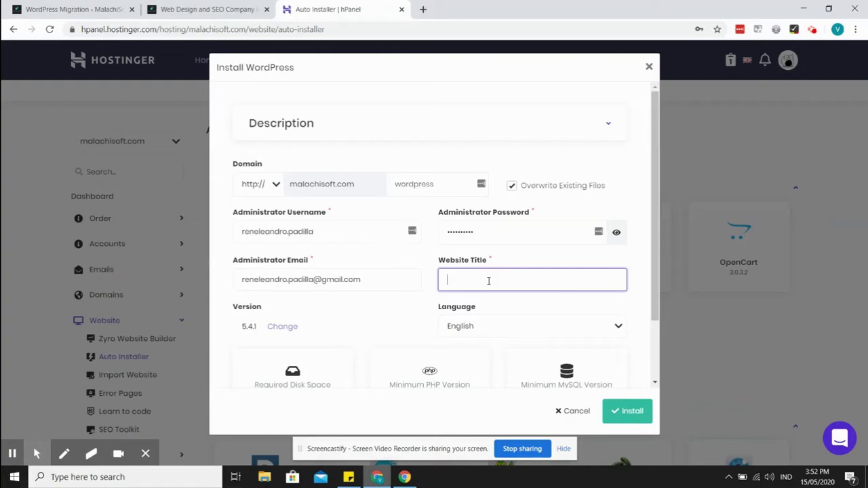
pyautogui.write('Blah blah')
pyautogui.moveTo(655, 275); pyautogui.dragTo(658, 333)
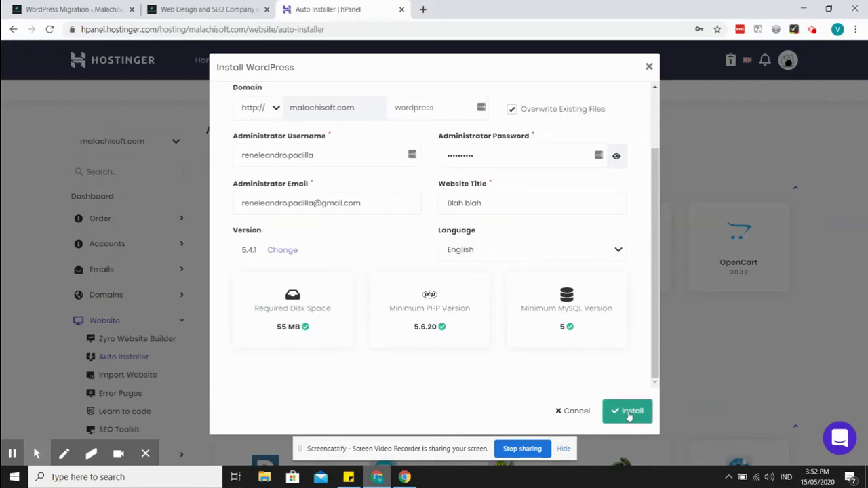
# - Submit the WordPress install form and decline saving the login to the password manager
pyautogui.click(626, 411)
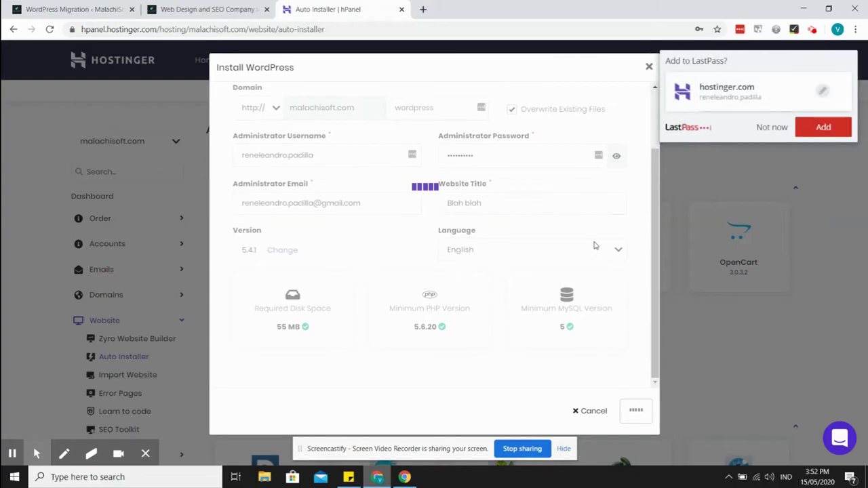
pyautogui.click(771, 128)
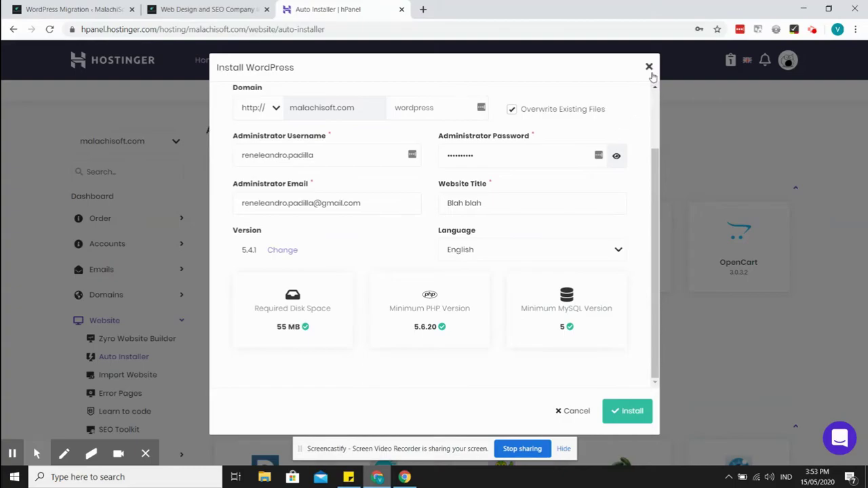
pyautogui.scroll(2, 655, 125)
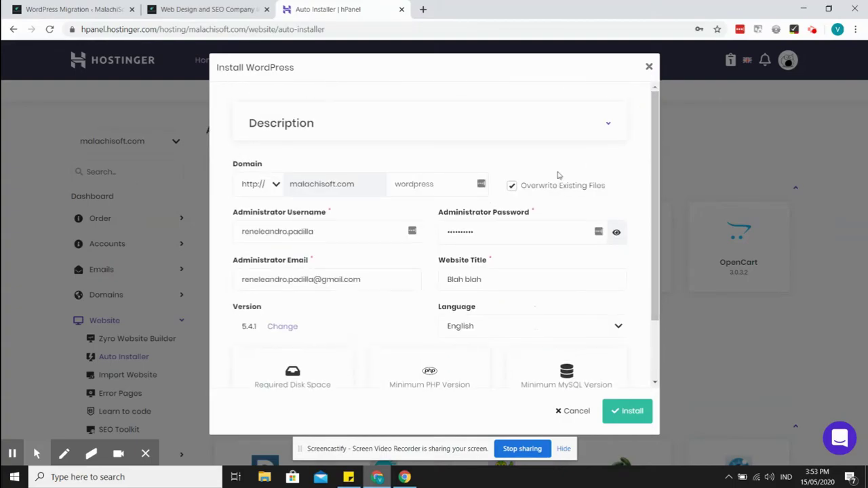
pyautogui.moveTo(657, 169); pyautogui.dragTo(658, 261)
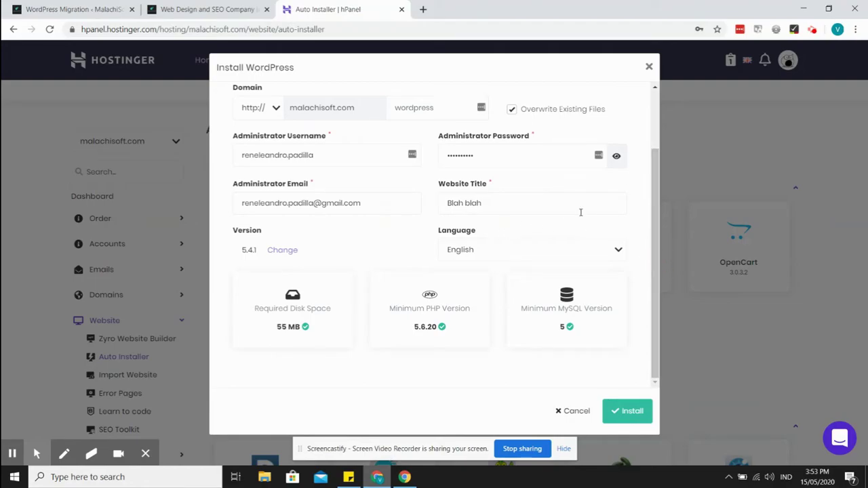
# - Close the Install WordPress form and dismiss Chrome's password breach warning
pyautogui.click(656, 131)
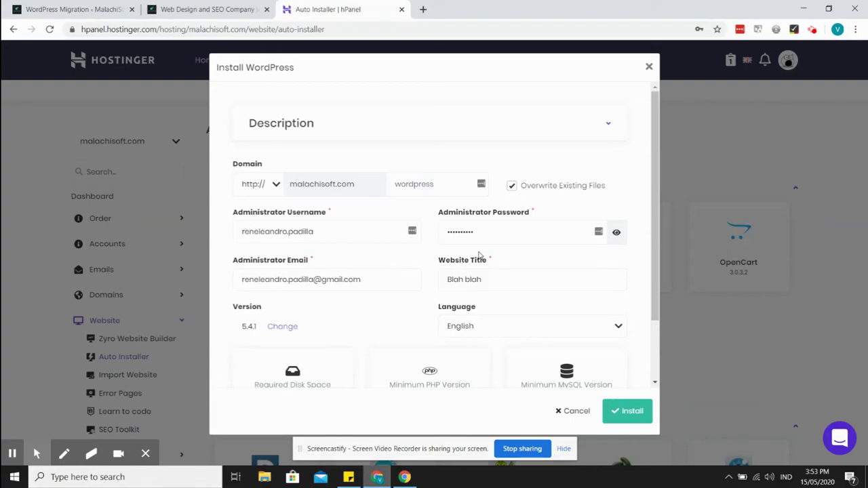
pyautogui.click(649, 67)
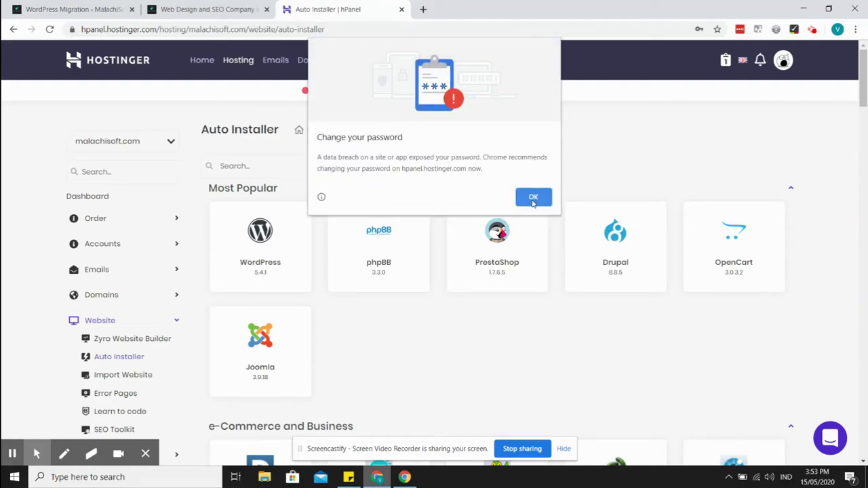
pyautogui.click(533, 197)
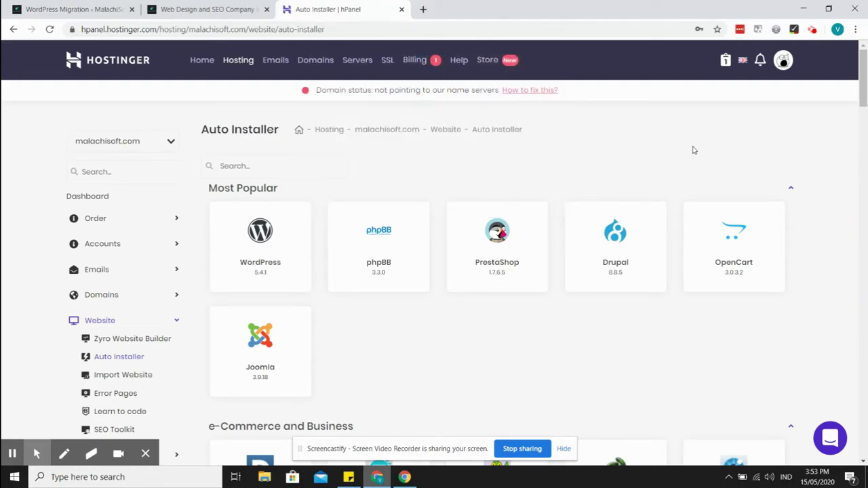
pyautogui.moveTo(863, 95)
pyautogui.mouseDown()
pyautogui.moveTo(865, 116)
pyautogui.moveTo(861, 93)
pyautogui.mouseUp()
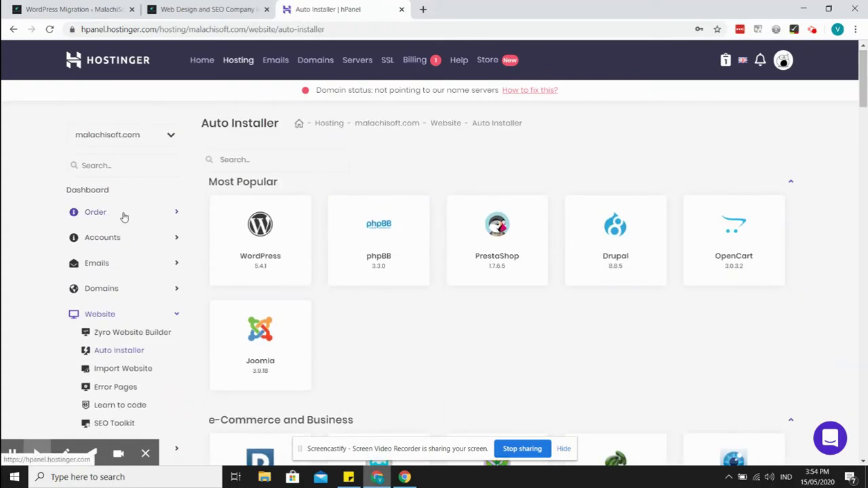
# - Go to the hosting overview and open the preview domain from the name-server fix dialog
pyautogui.click(96, 213)
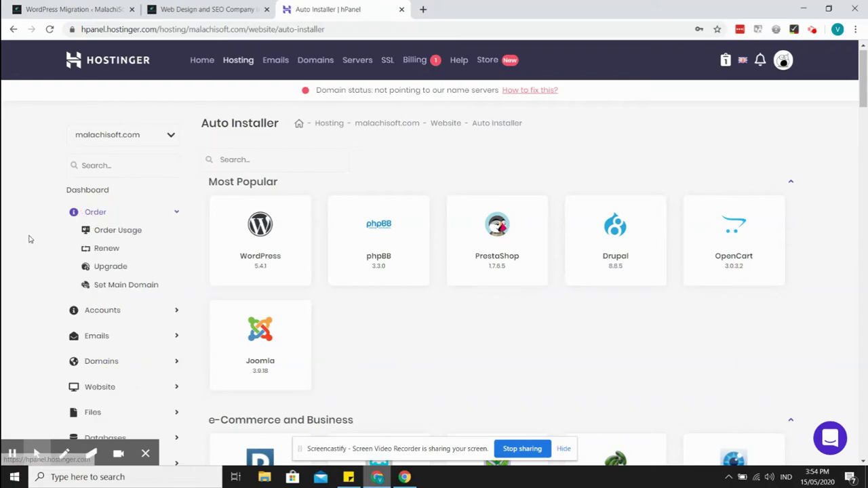
pyautogui.click(101, 192)
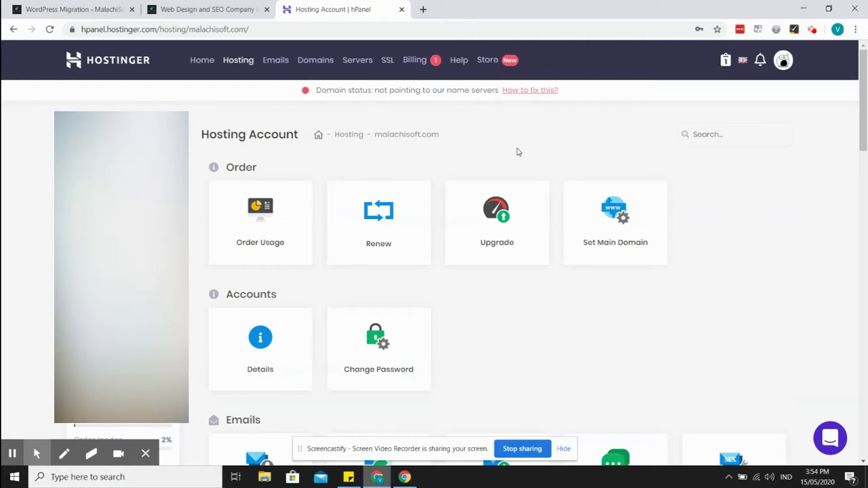
pyautogui.click(533, 91)
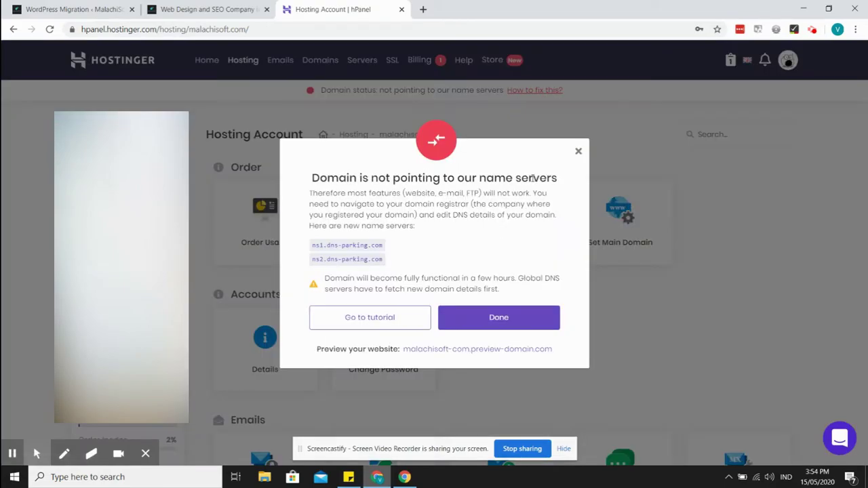
pyautogui.click(442, 349)
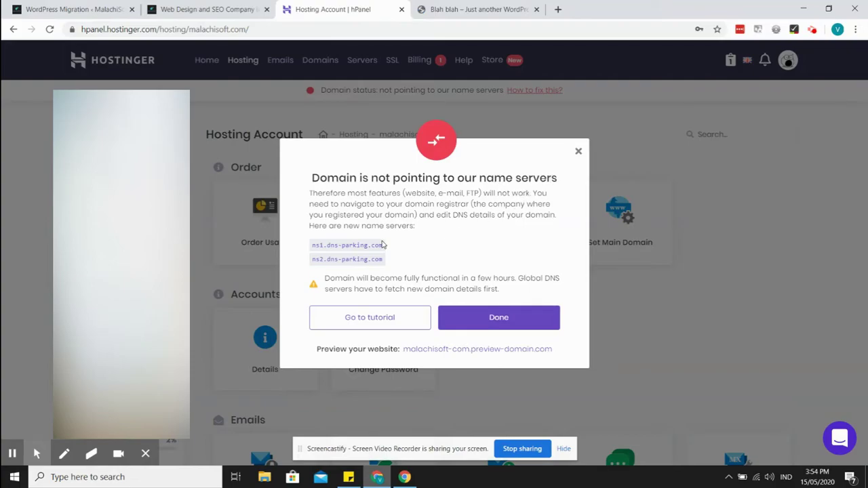
pyautogui.moveTo(313, 249); pyautogui.dragTo(385, 267)
pyautogui.click(446, 249)
# - Dismiss the name-server notice and scroll through the 'Blah blah' preview site
pyautogui.click(579, 150)
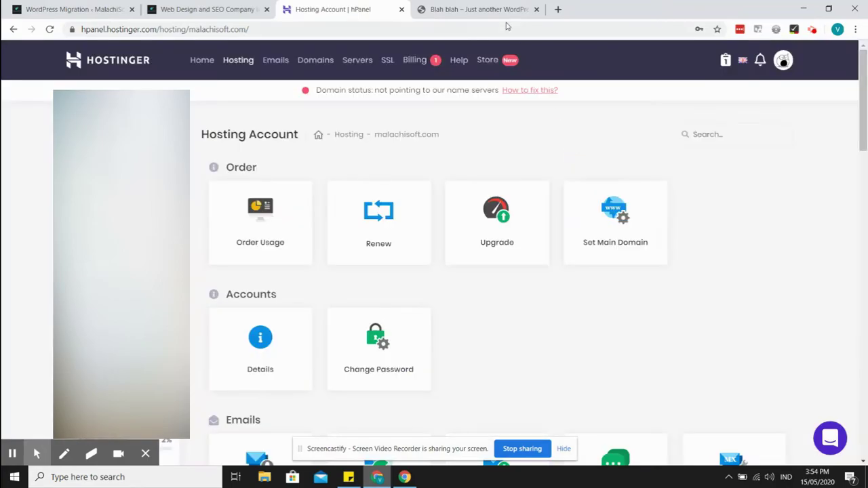
pyautogui.click(498, 10)
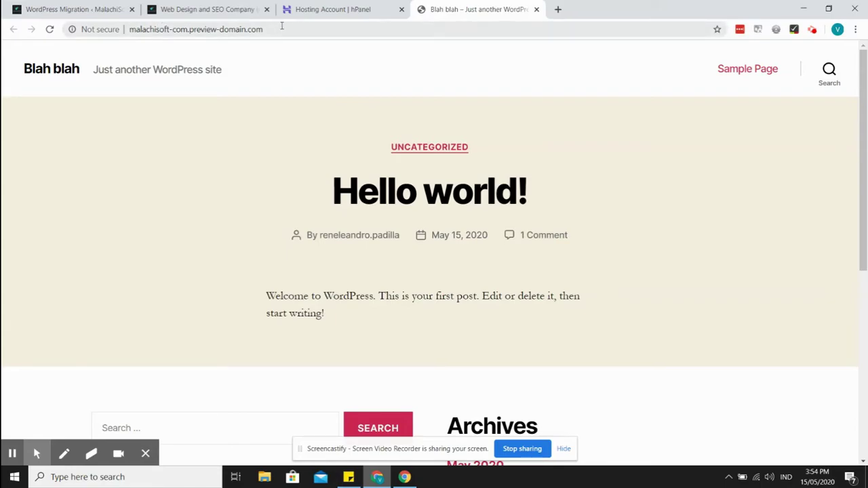
pyautogui.moveTo(282, 29); pyautogui.dragTo(190, 30)
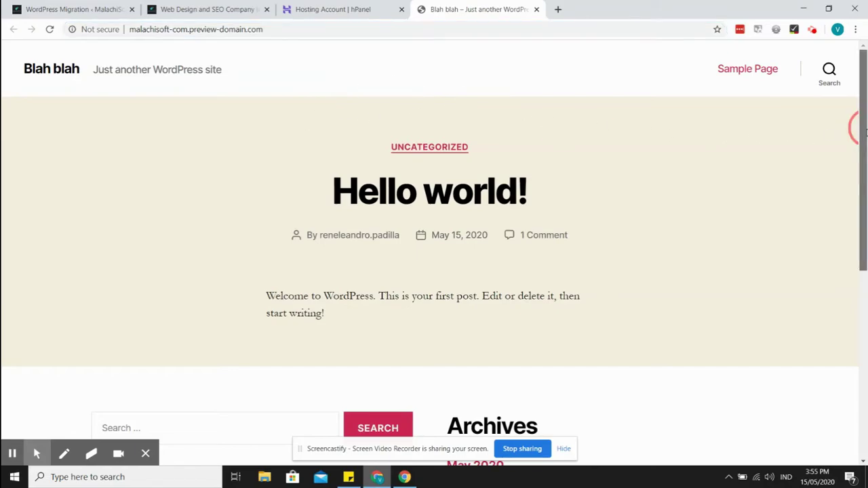
pyautogui.moveTo(861, 126)
pyautogui.mouseDown()
pyautogui.moveTo(865, 275)
pyautogui.moveTo(863, 129)
pyautogui.mouseUp()
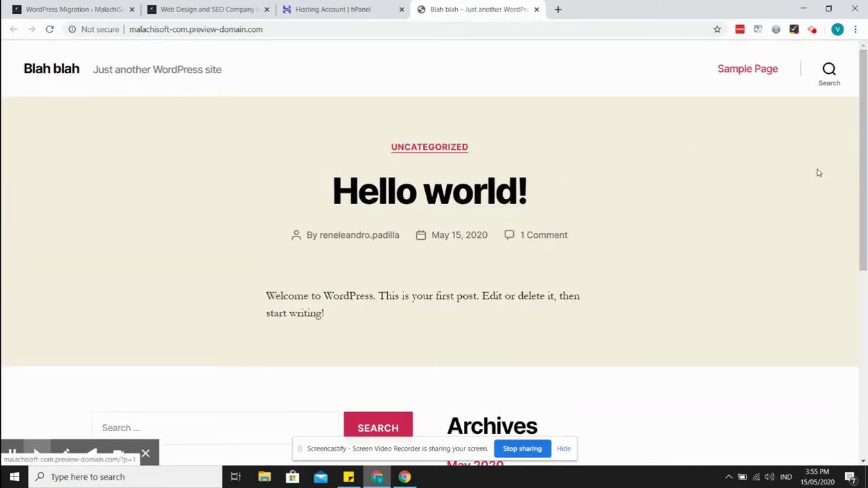
pyautogui.moveTo(865, 154)
pyautogui.mouseDown()
pyautogui.moveTo(867, 346)
pyautogui.moveTo(865, 159)
pyautogui.mouseUp()
# - Close the preview tab and open the WordPress Dashboard card in hPanel
pyautogui.click(536, 9)
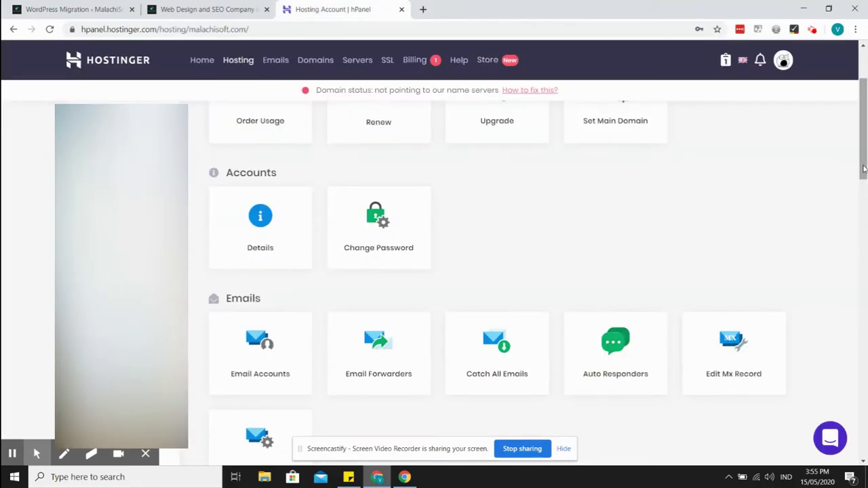
pyautogui.scroll(2, 866, 156)
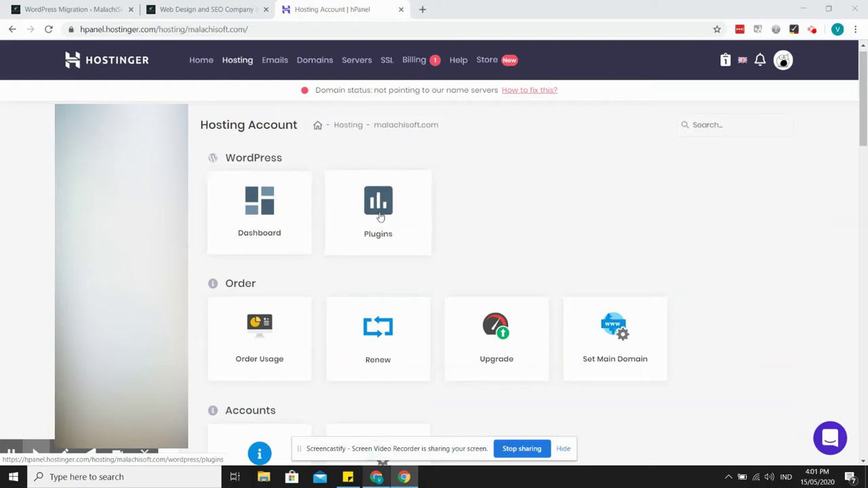
pyautogui.click(279, 211)
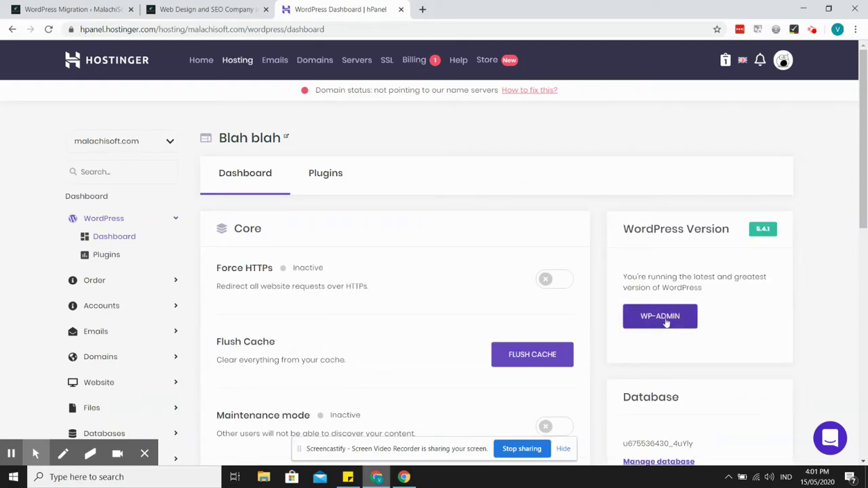
# - Try WP-ADMIN, then reopen the site through the preview-domain link in the name-server instructions
pyautogui.click(660, 324)
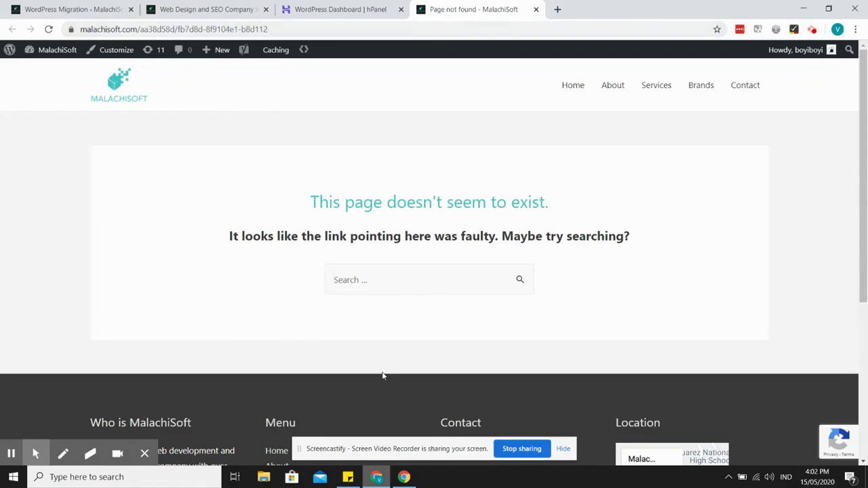
pyautogui.click(380, 10)
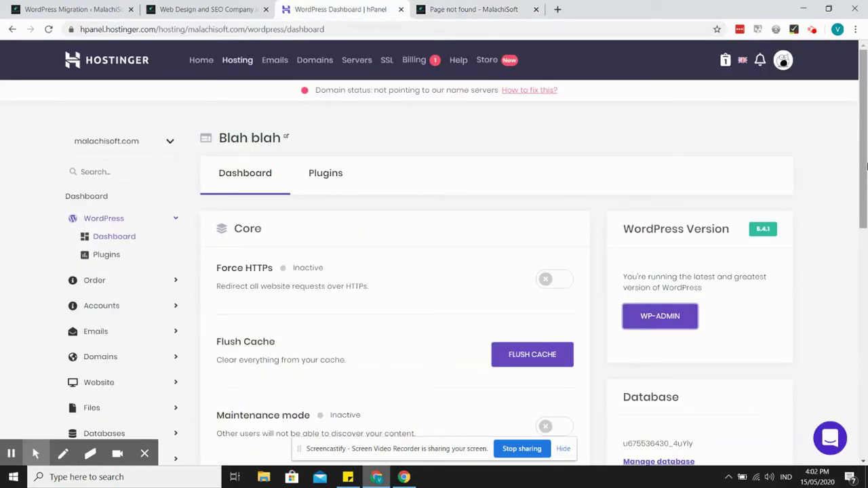
pyautogui.moveTo(866, 166)
pyautogui.mouseDown()
pyautogui.moveTo(866, 275)
pyautogui.moveTo(866, 163)
pyautogui.mouseUp()
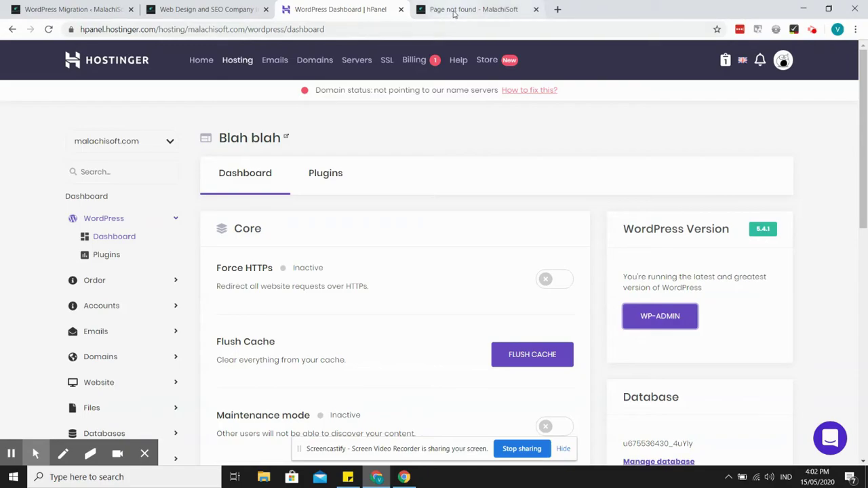
pyautogui.click(531, 95)
pyautogui.click(443, 350)
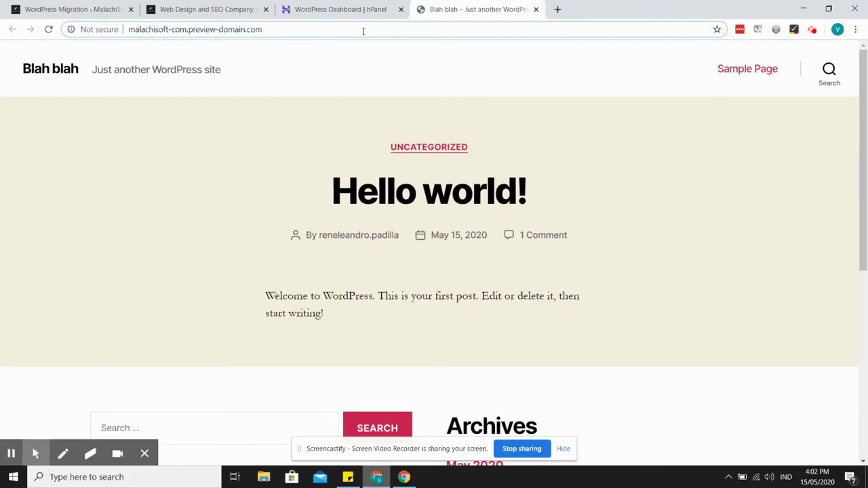
# - Log in at the preview domain's /wp-admin with the admin account's username and password
pyautogui.write('/wp-admin')
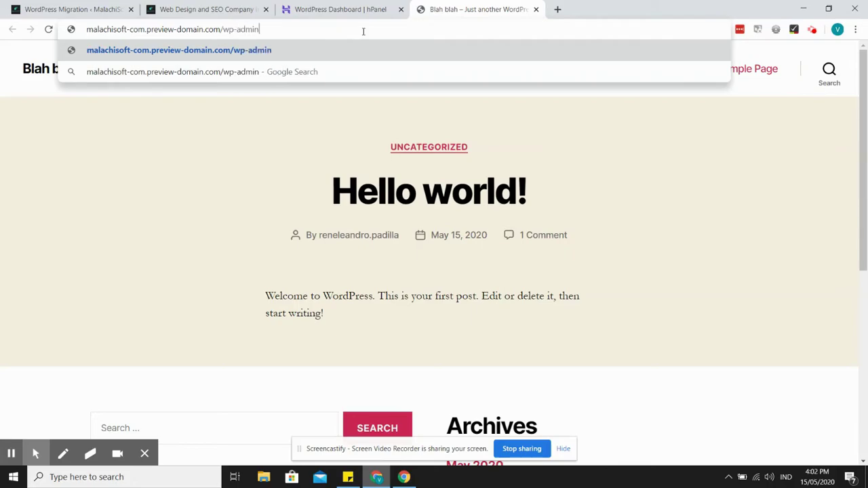
pyautogui.press('Return')
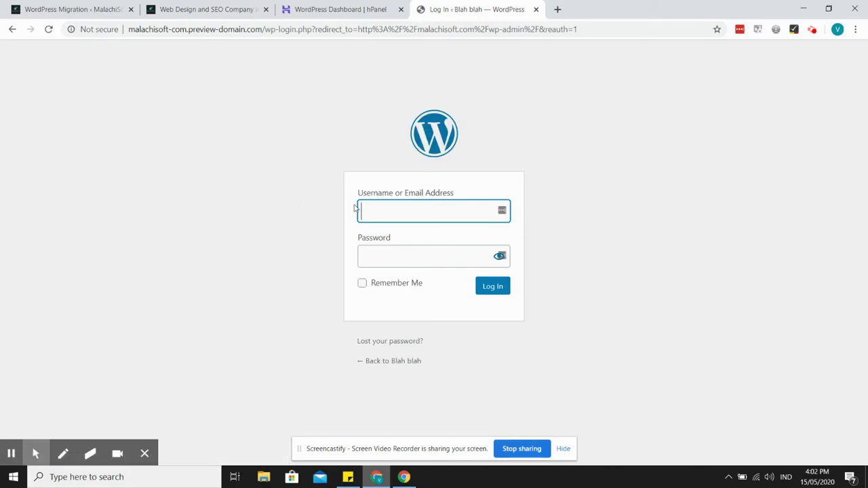
pyautogui.click(401, 214)
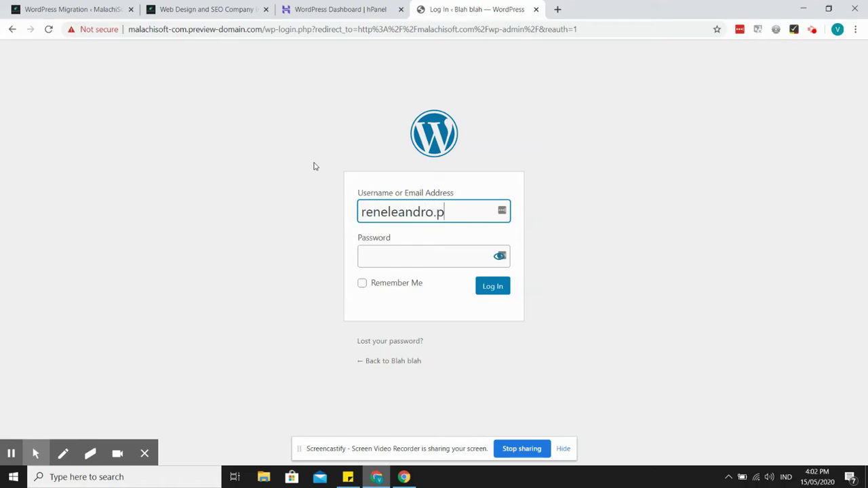
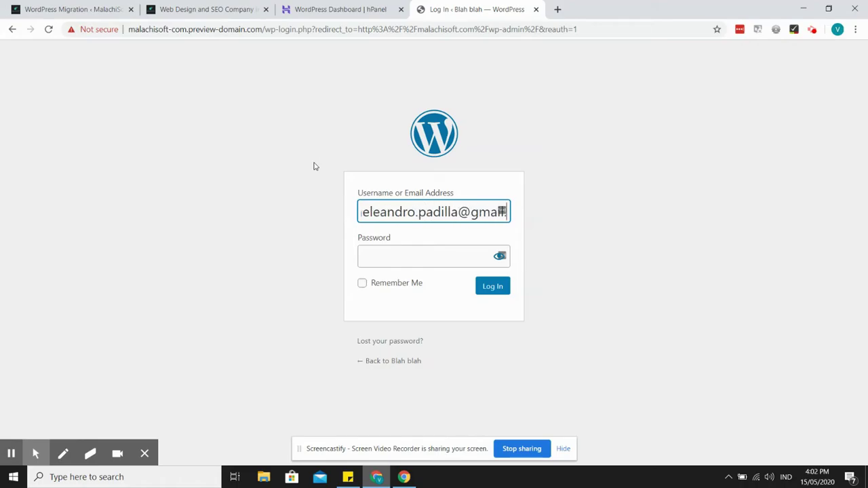
pyautogui.press('Tab')
pyautogui.write('••••••')
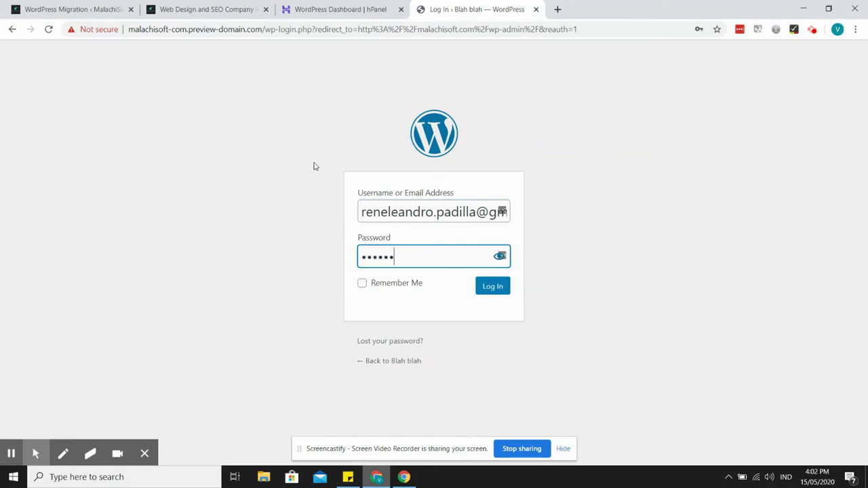
pyautogui.write('••••')
pyautogui.press('Return')
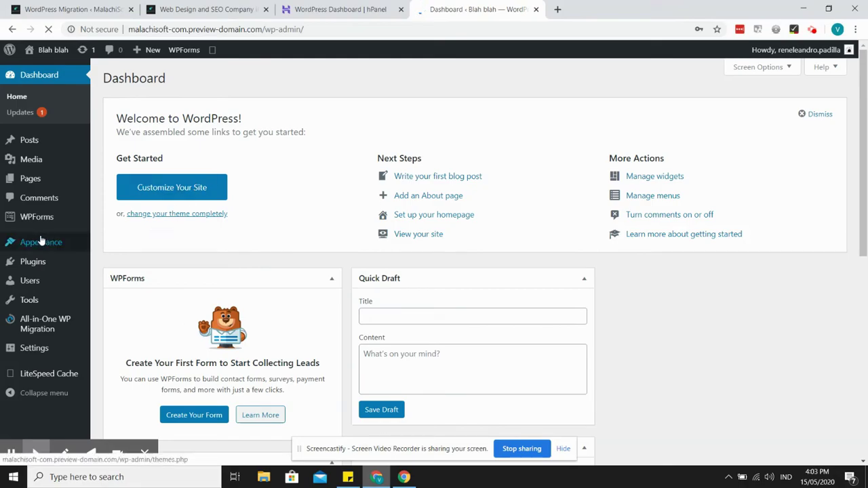
# - Dismiss Chrome's Change your password warning and decline LastPass saving the login
pyautogui.click(43, 266)
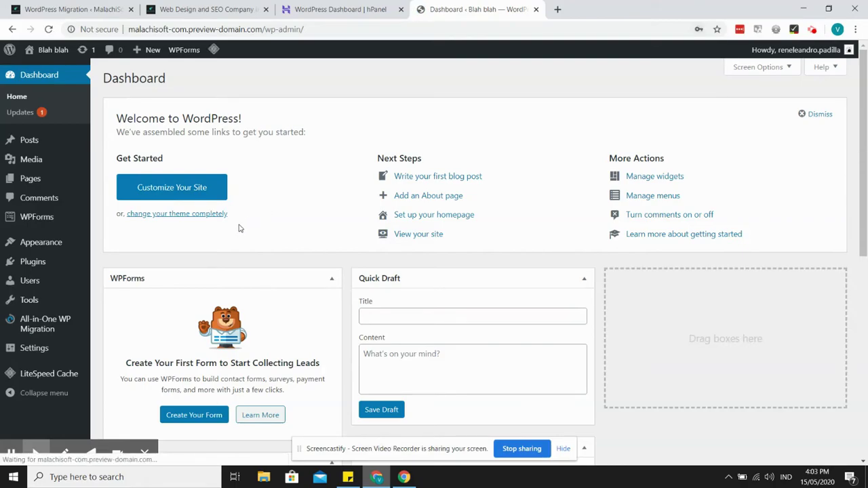
pyautogui.click(535, 198)
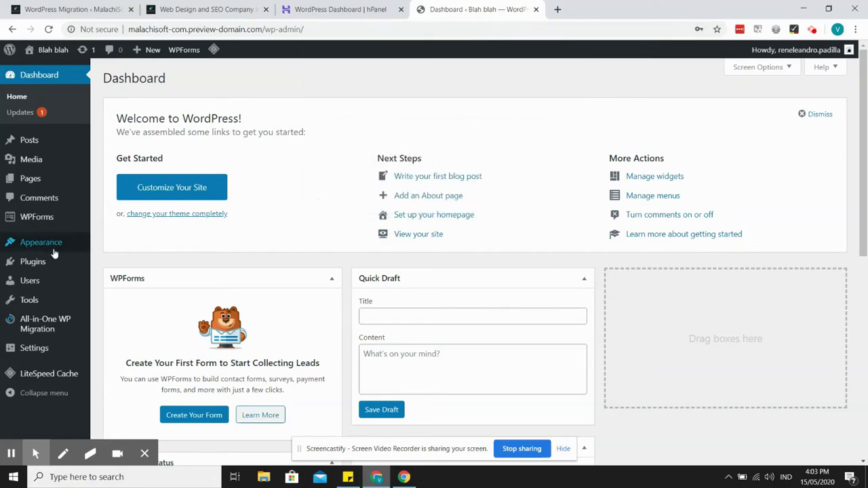
pyautogui.click(762, 127)
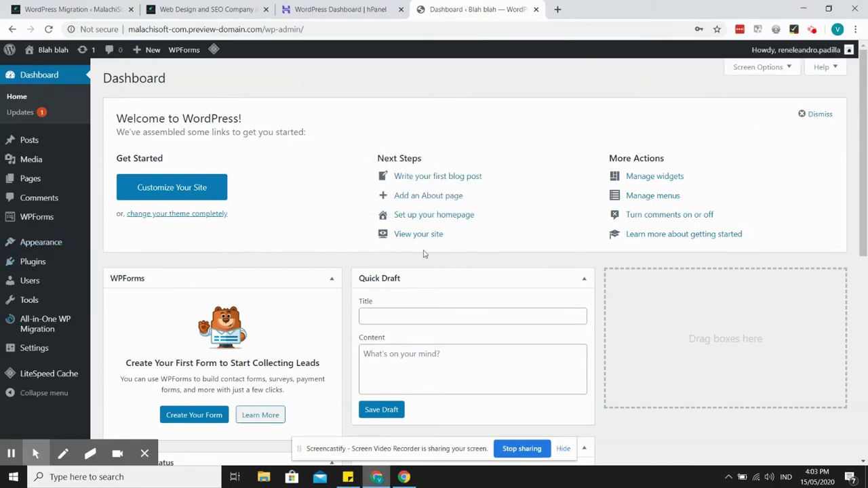
# - Search the plugin directory for 'migration' and install WordPress Migration & Duplicator
pyautogui.moveTo(33, 263)
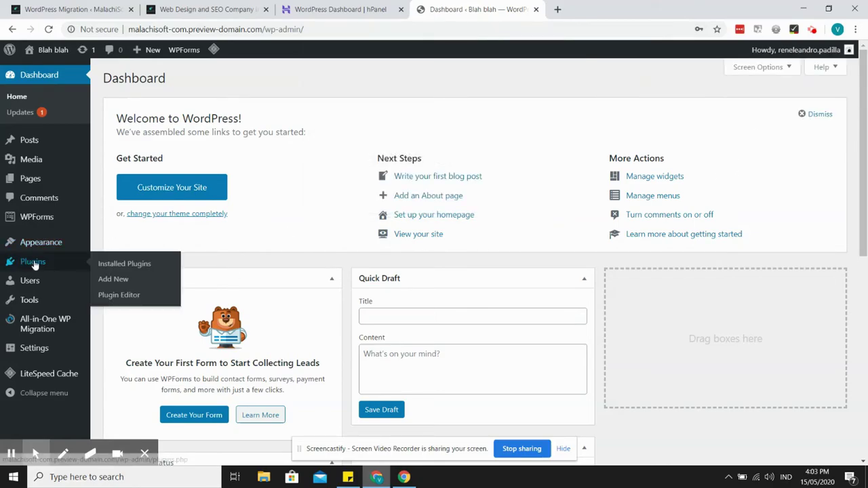
pyautogui.click(119, 278)
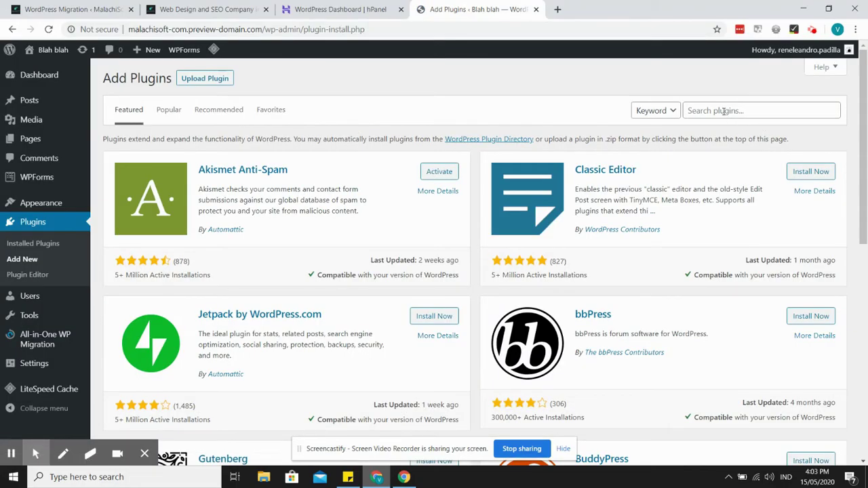
pyautogui.click(724, 111)
pyautogui.write('migration')
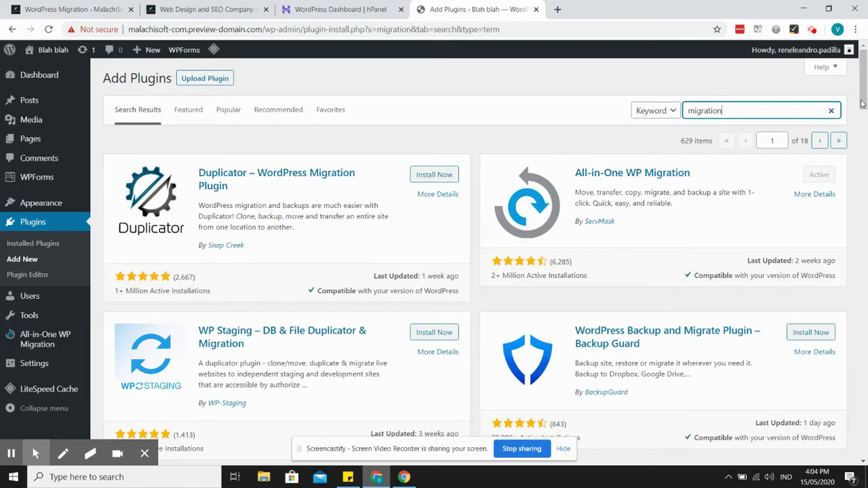
pyautogui.moveTo(862, 103); pyautogui.dragTo(859, 140)
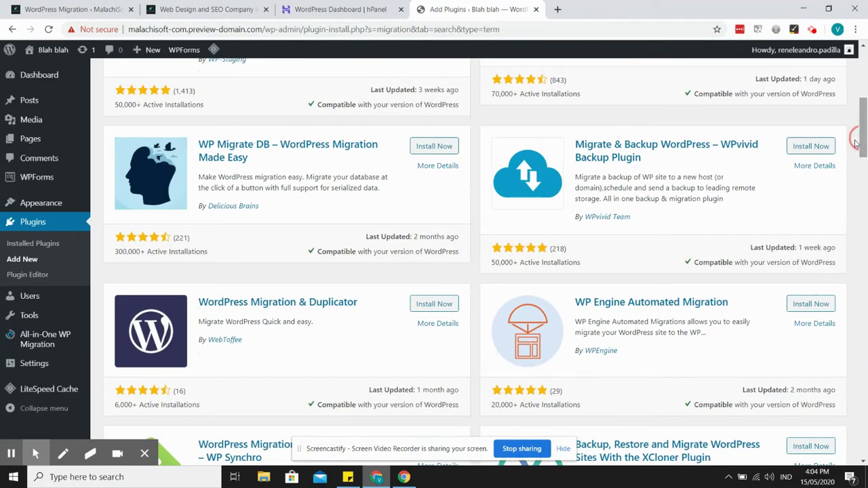
pyautogui.click(435, 303)
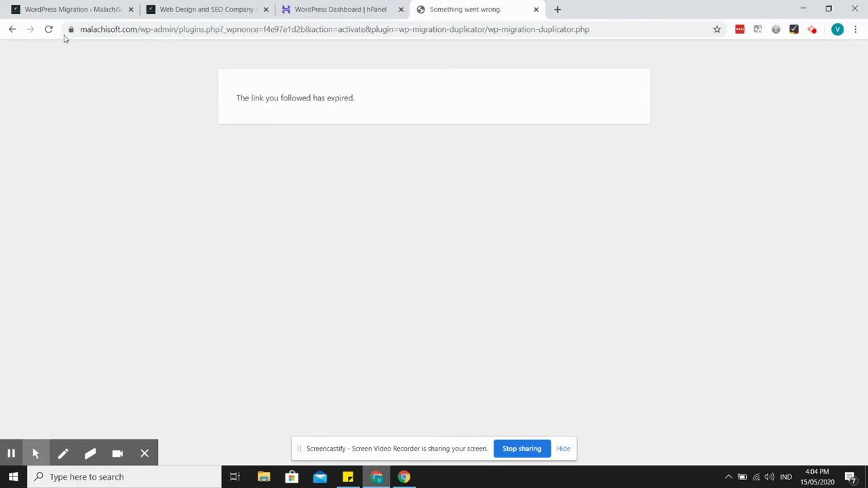
# - Activate WordPress Migration & Duplicator under Installed Plugins and go to its WordPress Migration page
pyautogui.click(12, 30)
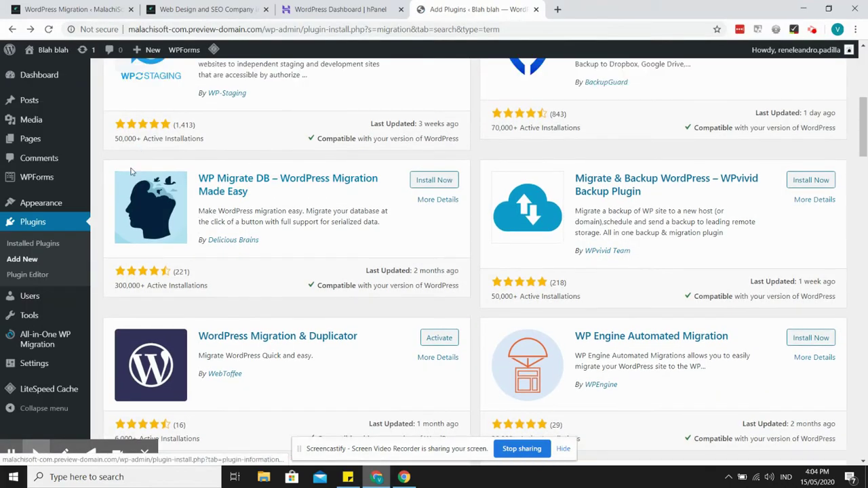
pyautogui.click(33, 245)
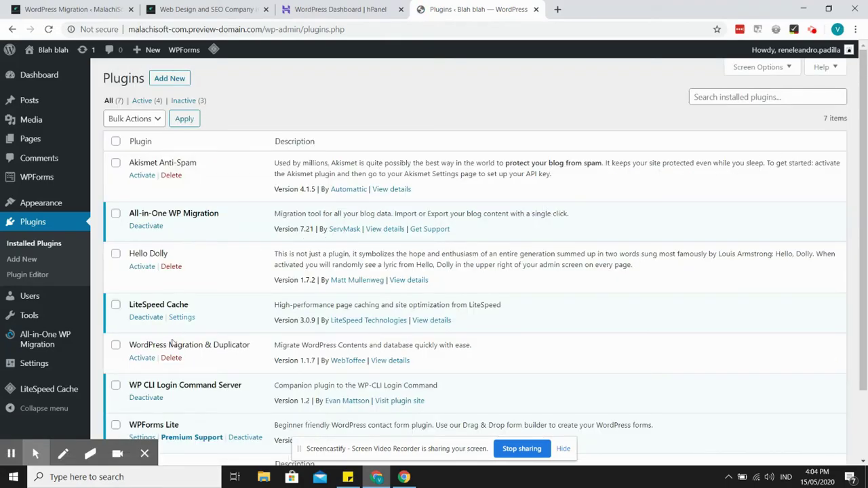
pyautogui.click(142, 357)
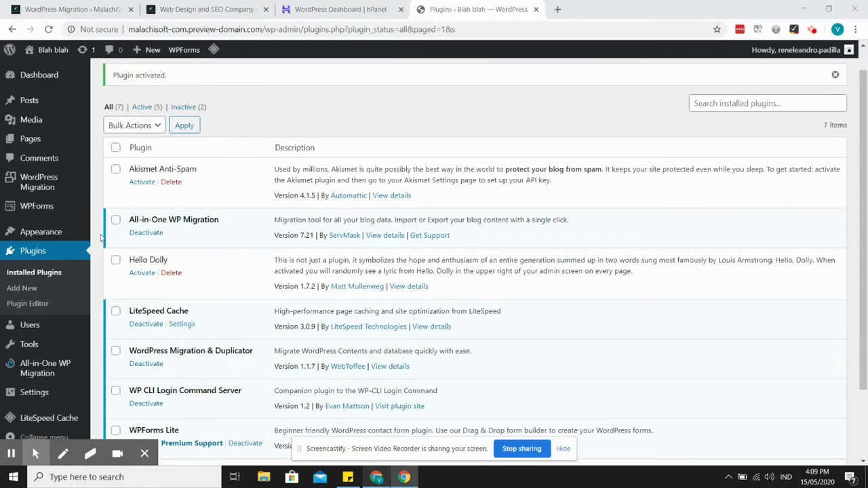
pyautogui.click(39, 180)
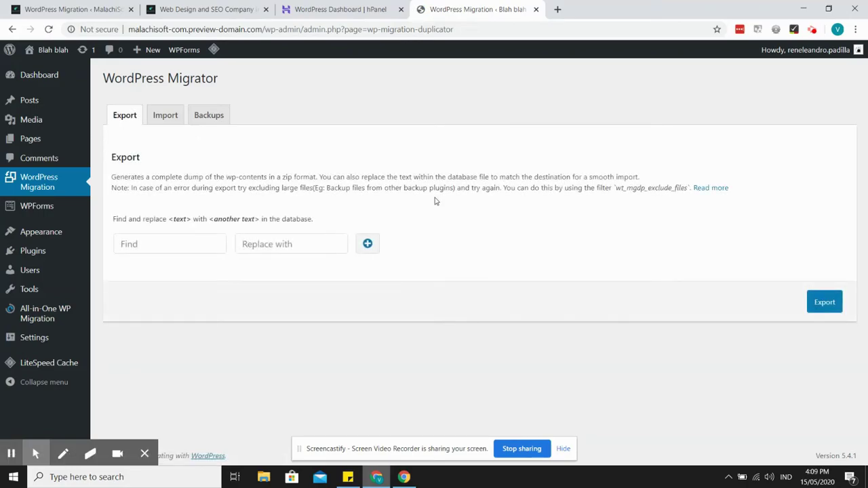
pyautogui.click(165, 114)
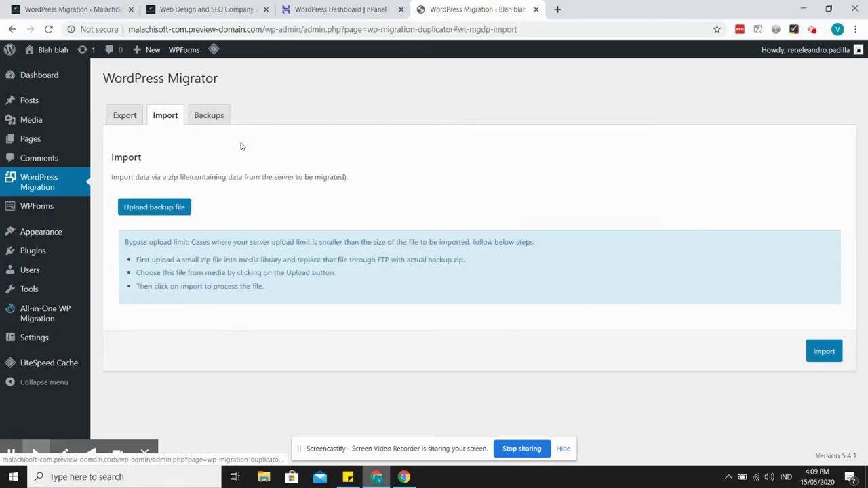
pyautogui.click(175, 207)
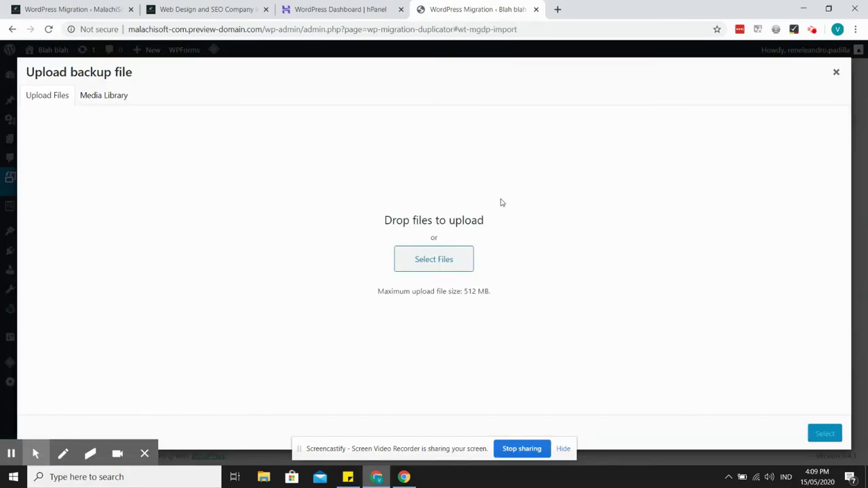
pyautogui.click(425, 270)
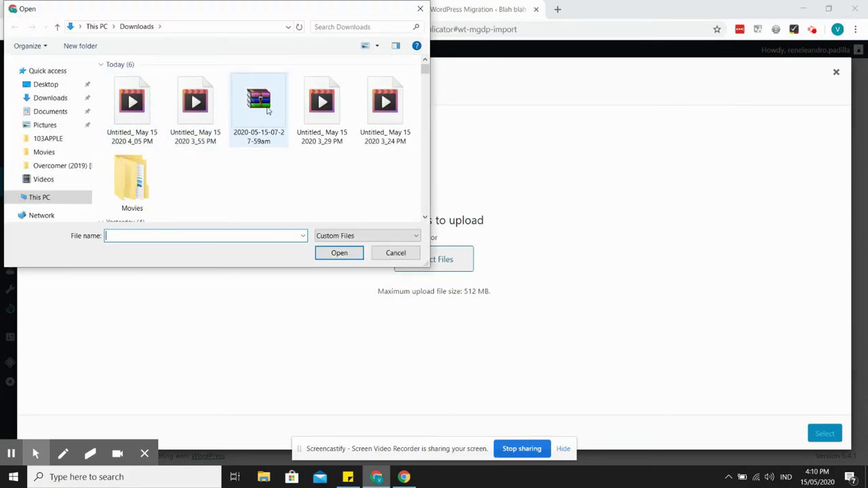
pyautogui.click(270, 111)
pyautogui.click(333, 252)
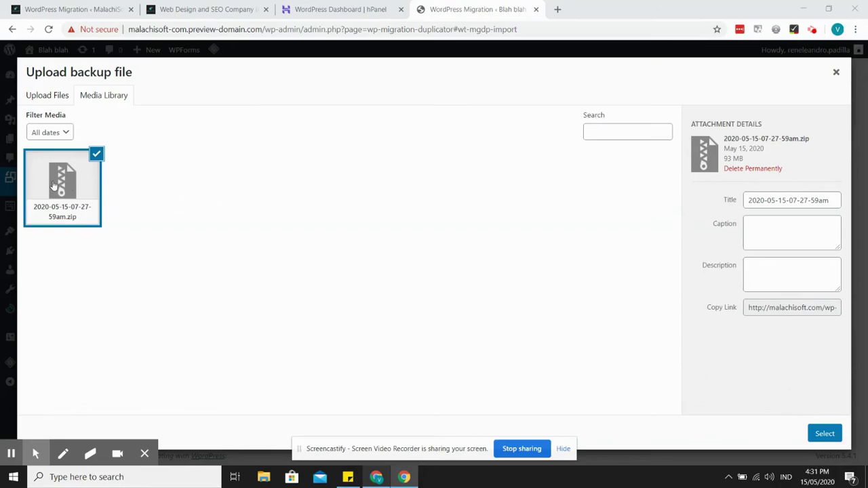
pyautogui.click(824, 433)
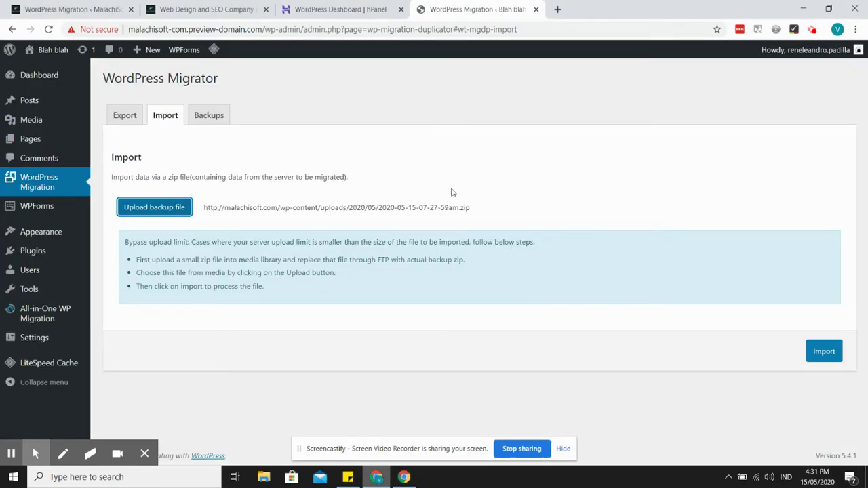
# - Run the import until it reports Import completed, then visit the site's homepage
pyautogui.click(824, 351)
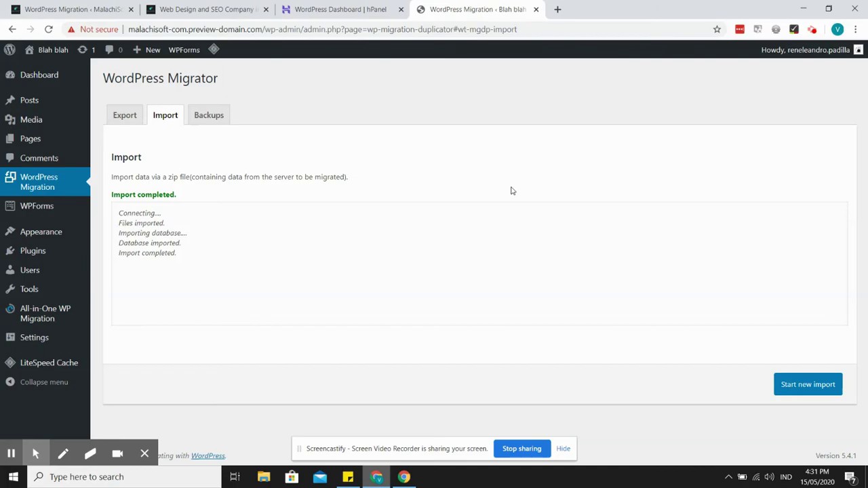
pyautogui.moveTo(47, 51)
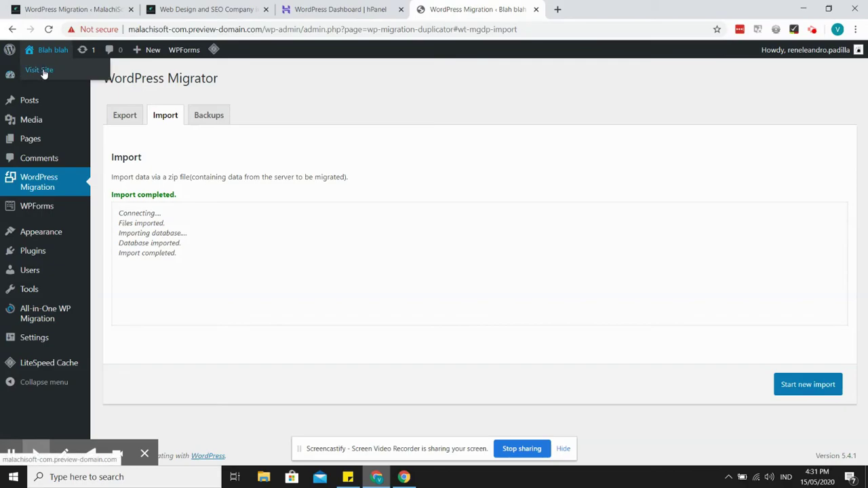
pyautogui.click(39, 71)
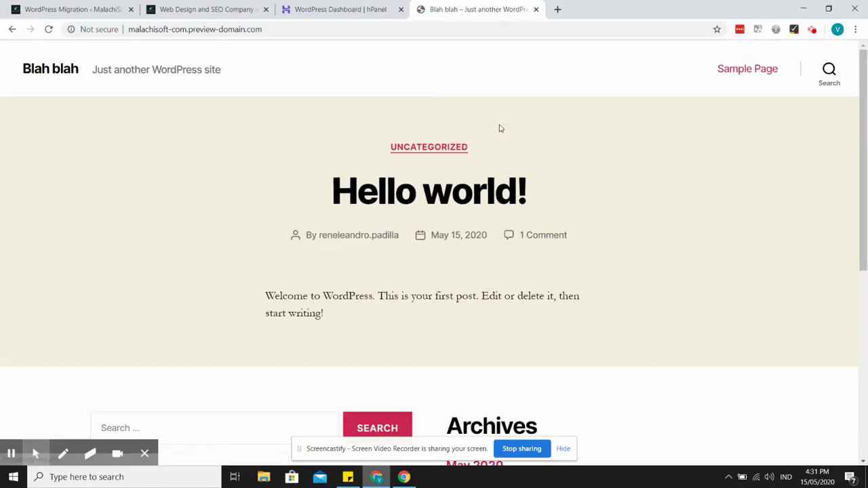
# - Close the preview tab and the 'Domain is not pointing' notice, then go to WP-ADMIN in hPanel
pyautogui.middleClick(484, 5)
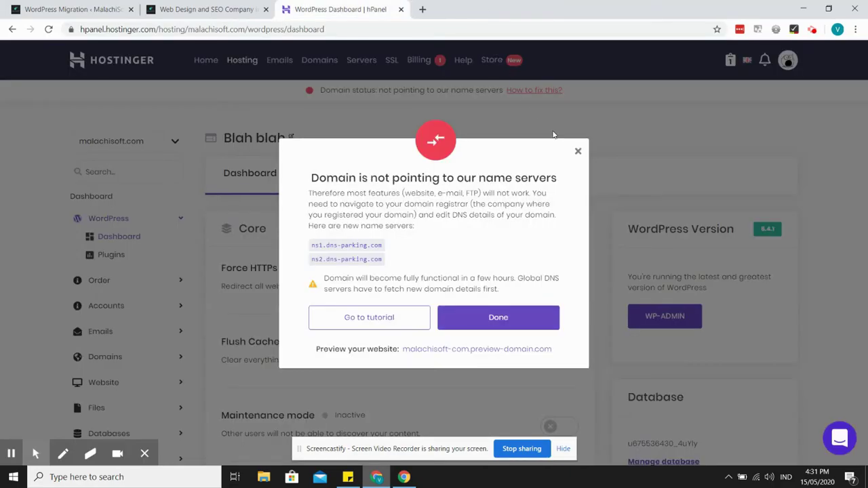
pyautogui.click(578, 152)
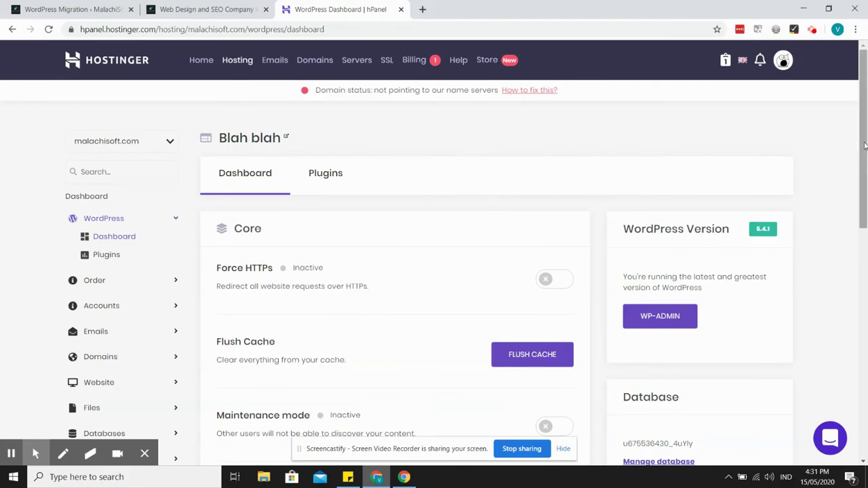
pyautogui.scroll(-1, 865, 146)
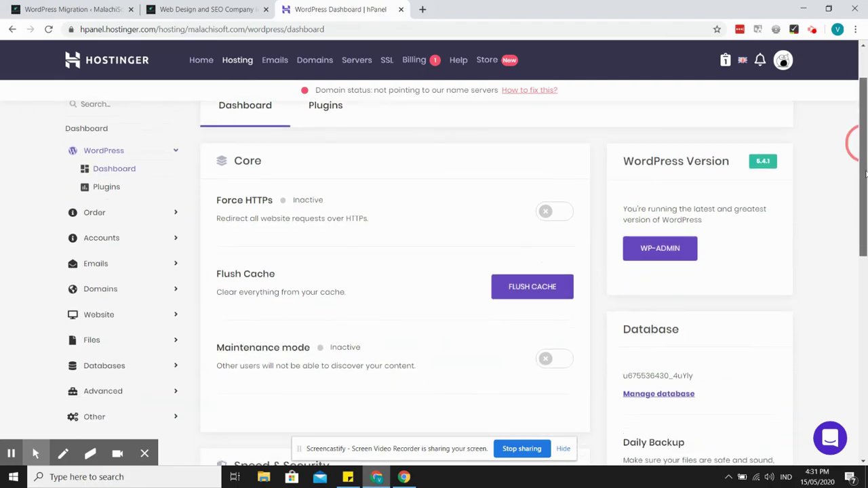
pyautogui.click(659, 247)
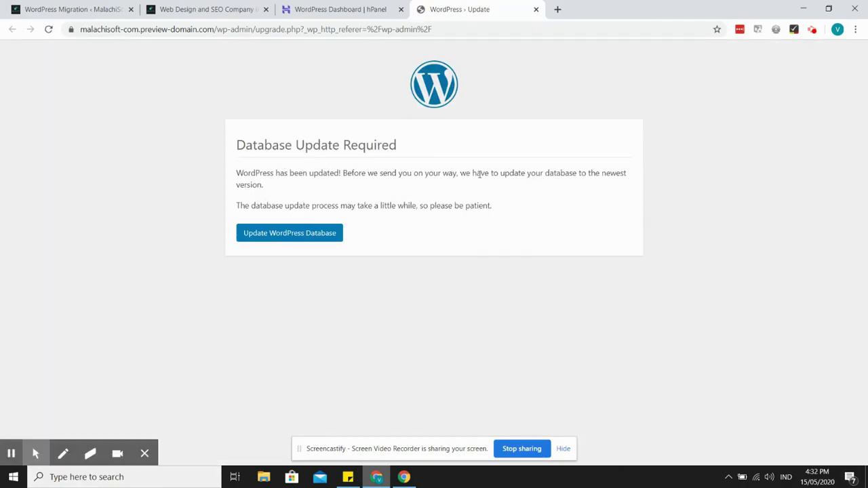
# - Run Update WordPress Database and continue to the MalachiSoft admin Dashboard
pyautogui.click(283, 235)
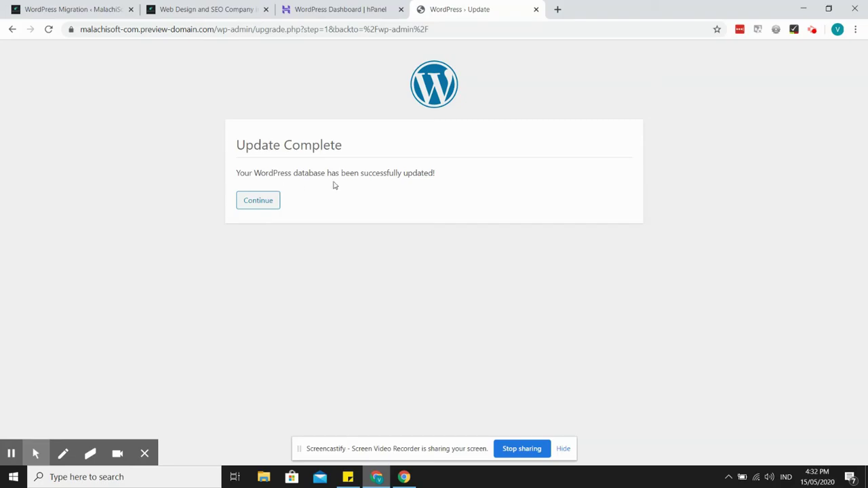
pyautogui.click(258, 204)
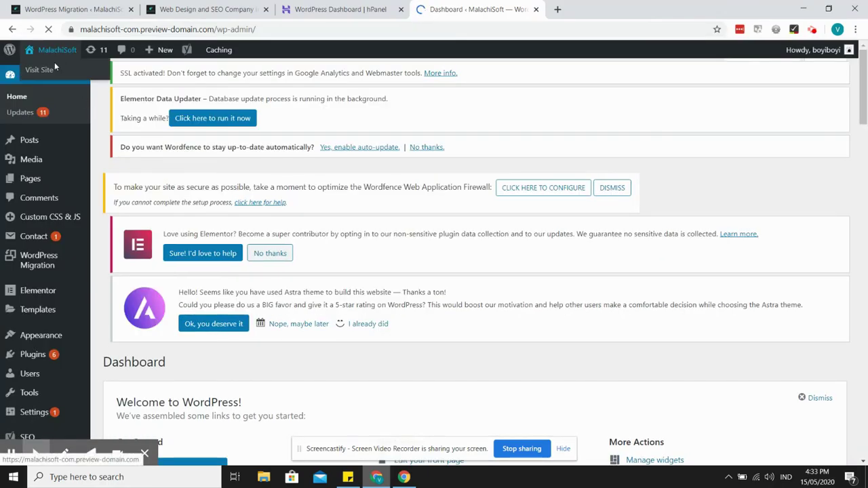
# - Open the MalachiSoft site in a new tab and scroll through its home and About pages
pyautogui.middleClick(51, 71)
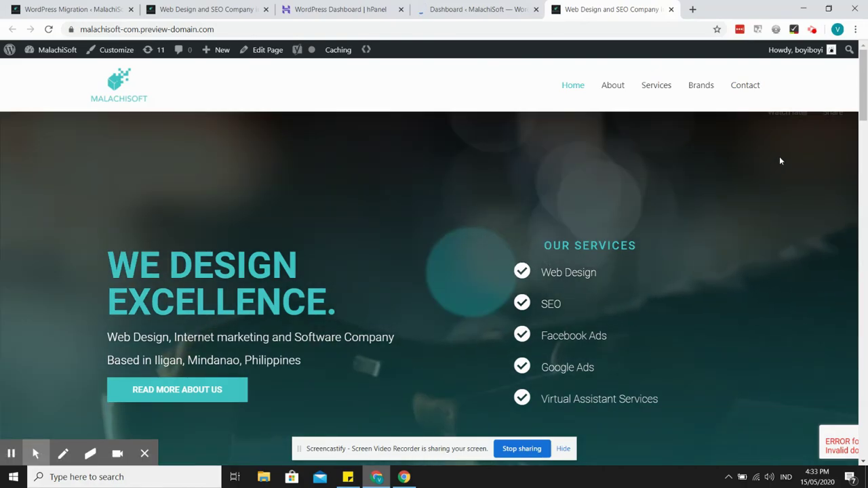
pyautogui.click(865, 89)
pyautogui.moveTo(865, 89); pyautogui.dragTo(864, 432)
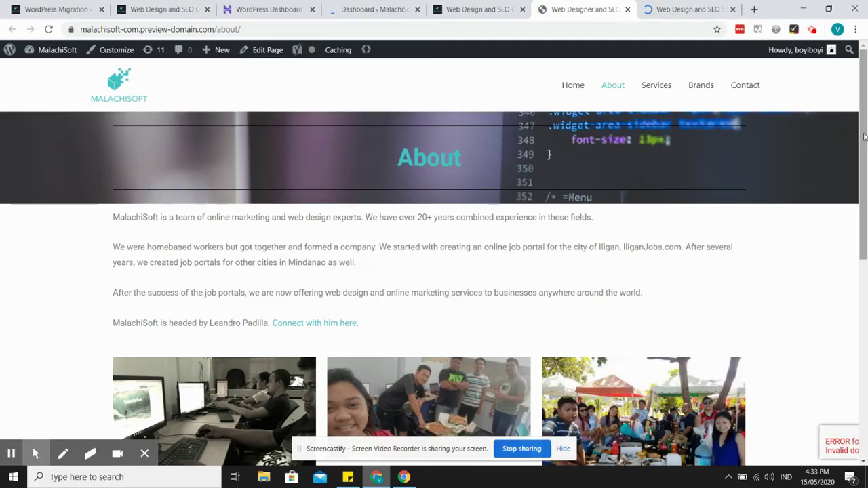
pyautogui.moveTo(864, 137)
pyautogui.mouseDown()
pyautogui.moveTo(864, 232)
pyautogui.moveTo(866, 131)
pyautogui.mouseUp()
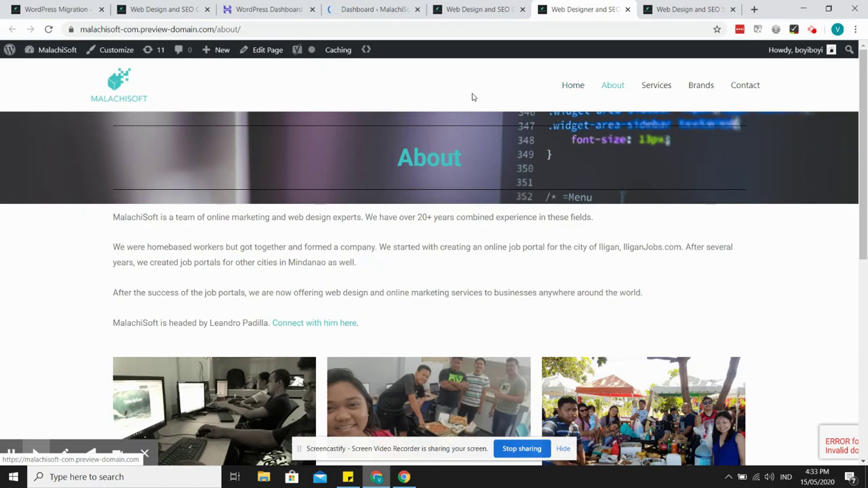